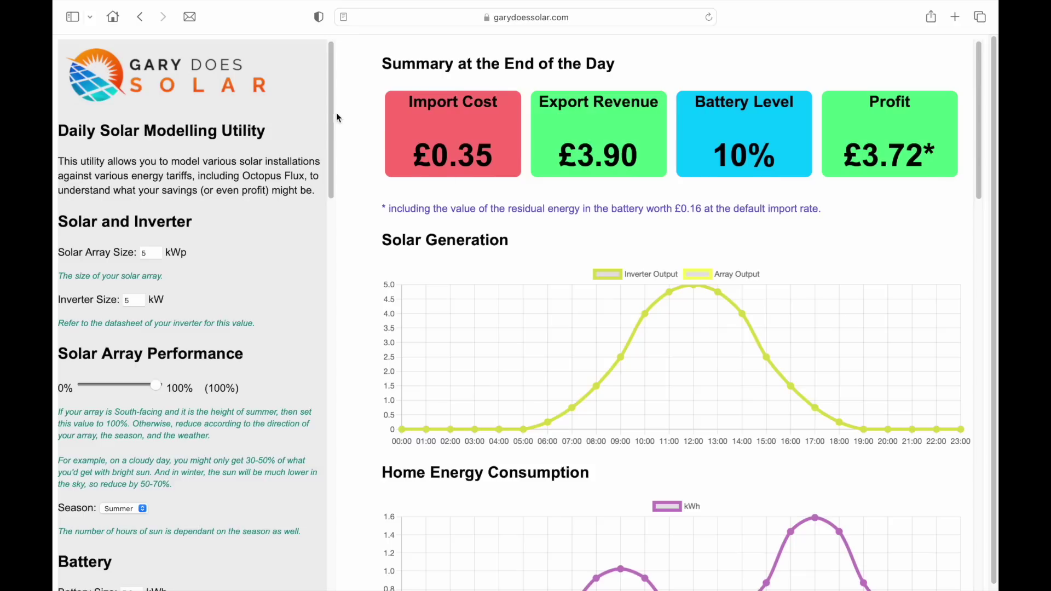
Step: Enter 7 kWp as the solar array size and try the performance slider, lifting profit to £5.28
{"action": "left_click_drag", "start_coordinate": [331, 111], "coordinate": [352, 103]}
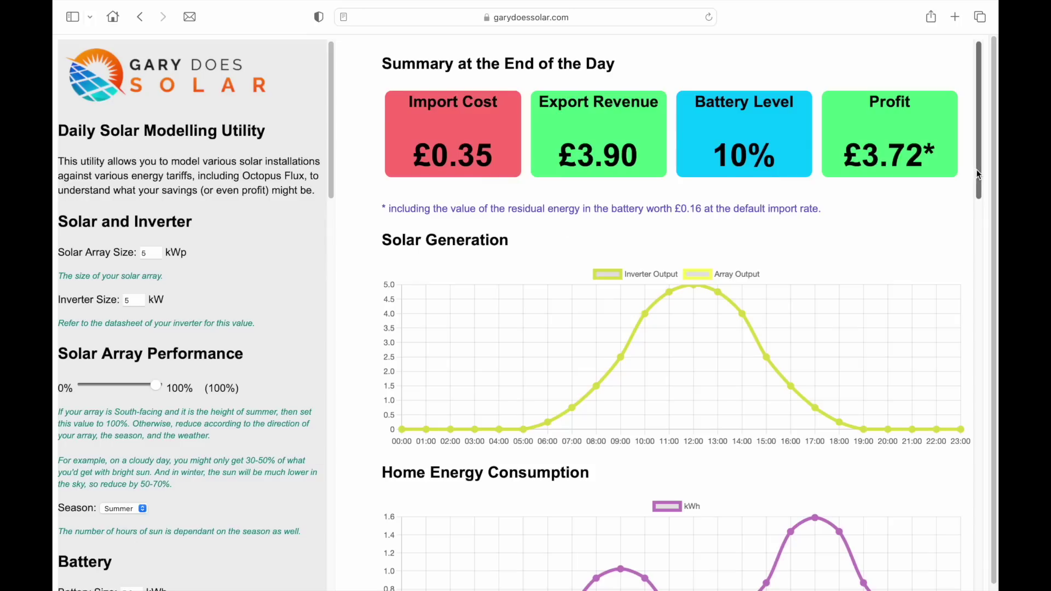
{"action": "scroll", "coordinate": [980, 197], "scroll_direction": "down", "scroll_amount": 4}
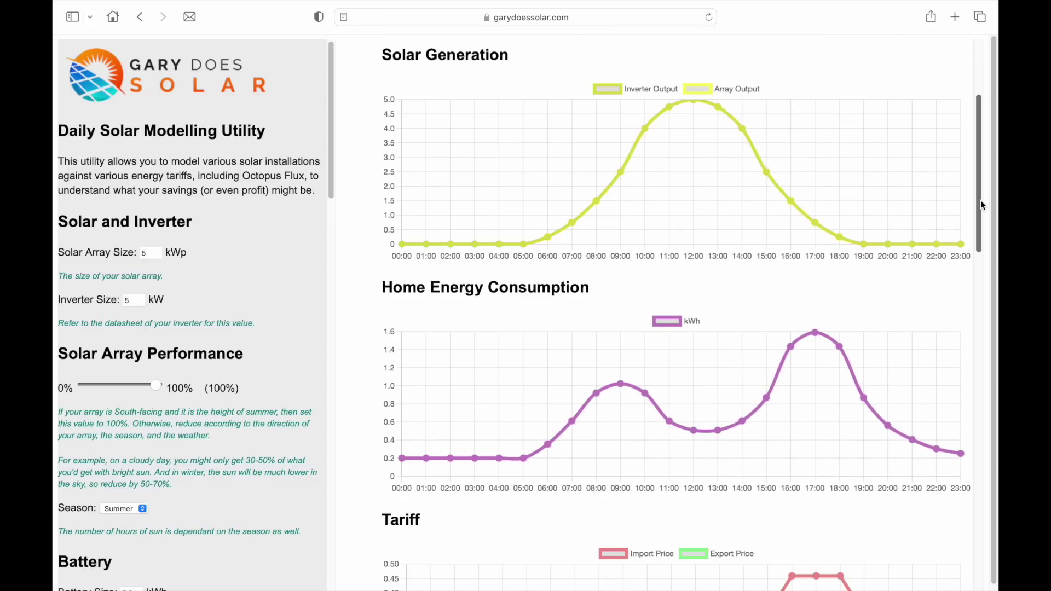
{"action": "left_click_drag", "start_coordinate": [982, 205], "coordinate": [987, 336]}
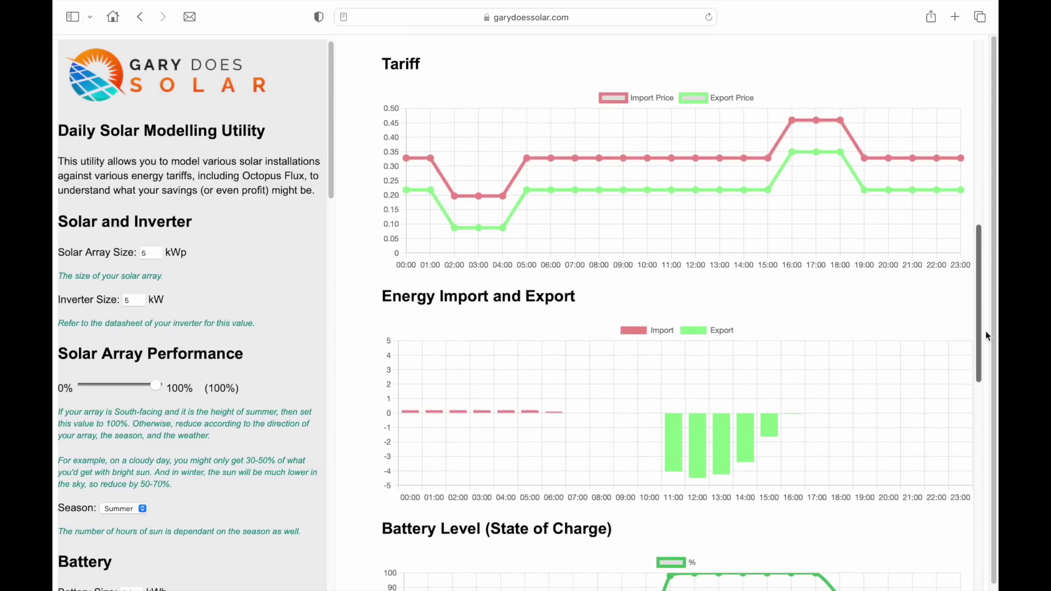
{"action": "left_click_drag", "start_coordinate": [987, 336], "coordinate": [987, 396]}
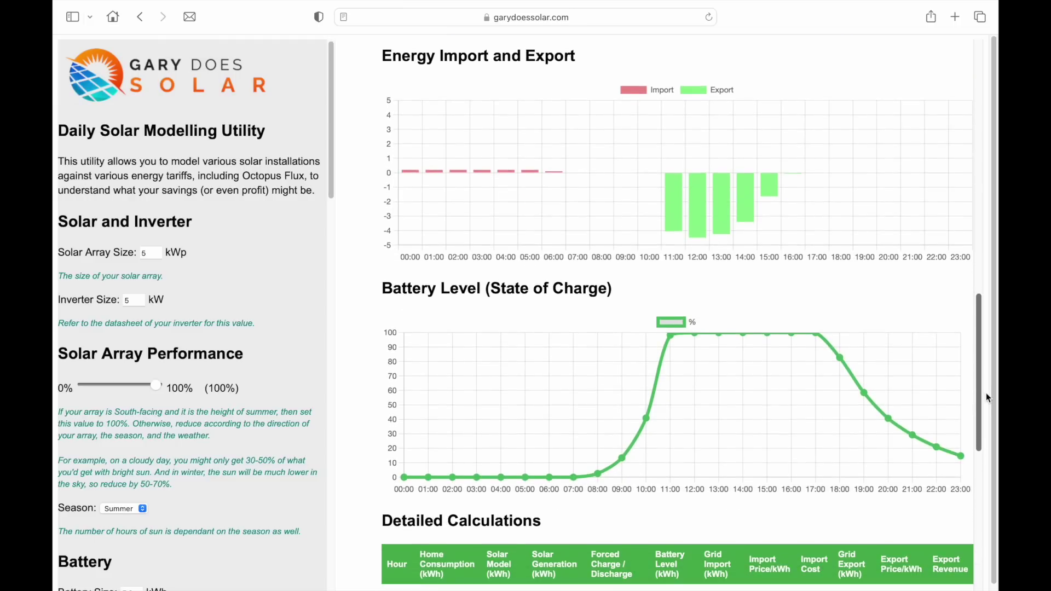
{"action": "left_click_drag", "start_coordinate": [980, 393], "coordinate": [981, 462]}
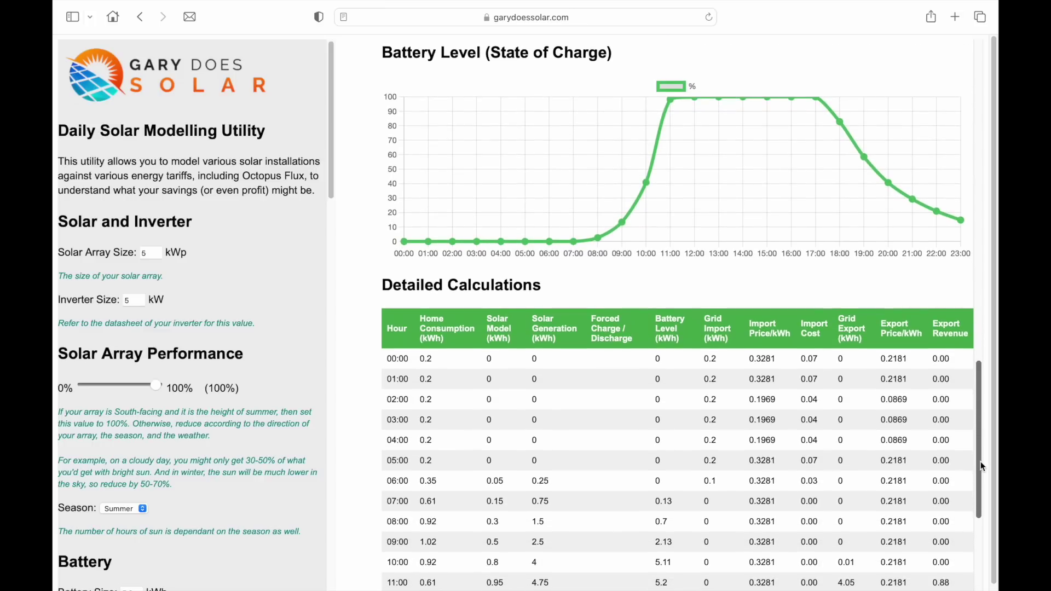
{"action": "left_click_drag", "start_coordinate": [981, 462], "coordinate": [977, 528]}
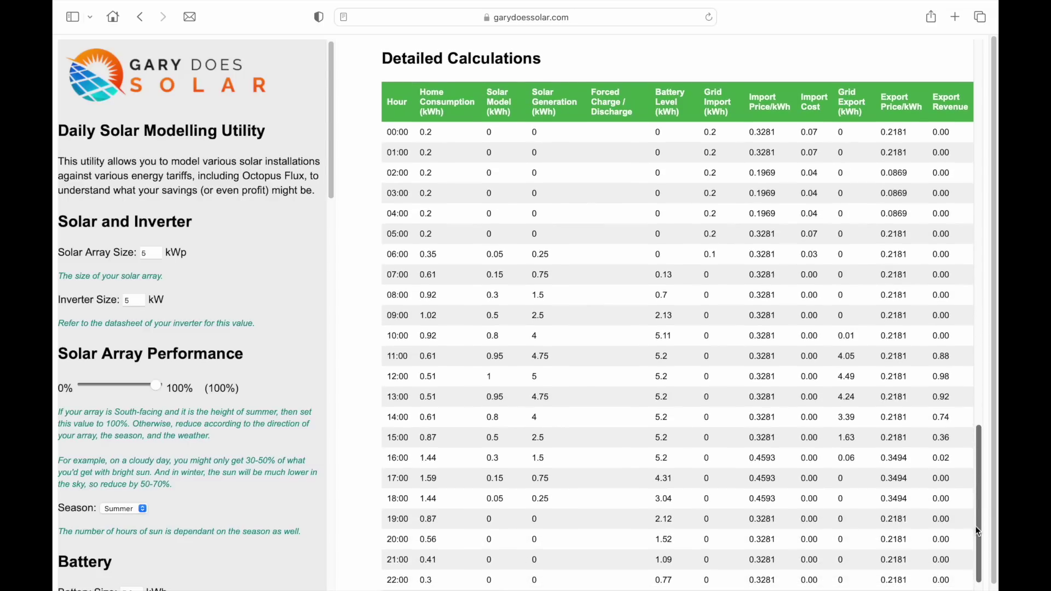
{"action": "left_click_drag", "start_coordinate": [976, 527], "coordinate": [963, 121]}
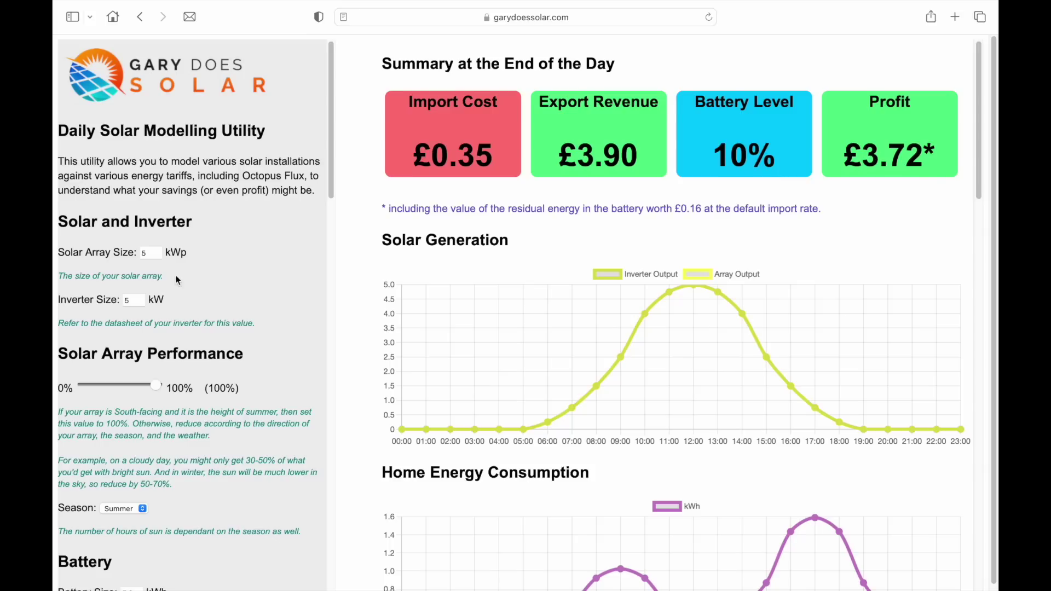
{"action": "double_click", "coordinate": [153, 253]}
{"action": "type", "text": "7"}
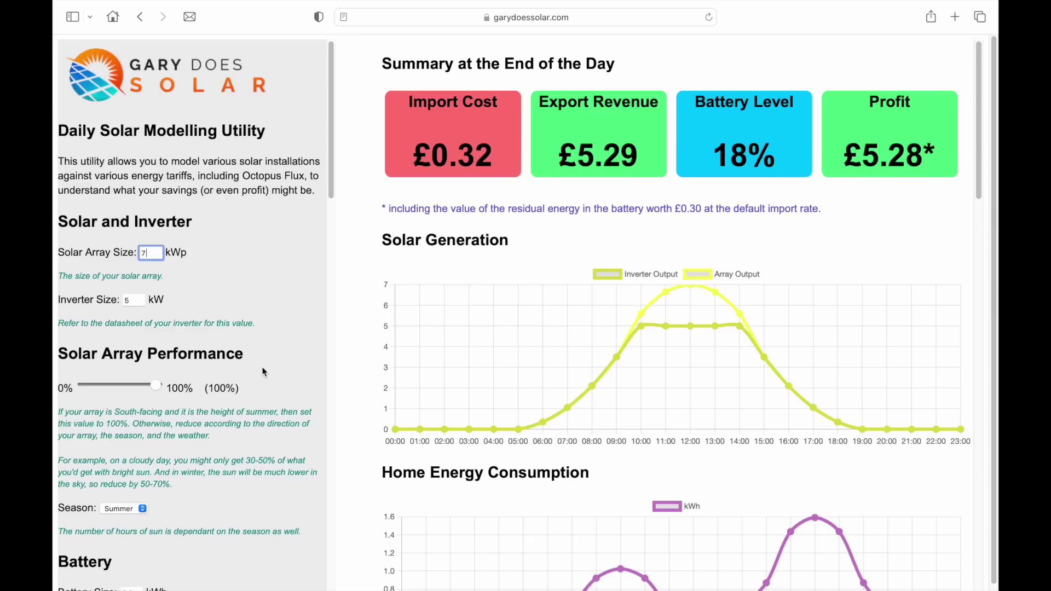
{"action": "left_click", "coordinate": [156, 398]}
{"action": "mouse_move", "coordinate": [155, 390]}
{"action": "left_mouse_down"}
{"action": "mouse_move", "coordinate": [95, 391]}
{"action": "mouse_move", "coordinate": [170, 378]}
{"action": "left_mouse_up"}
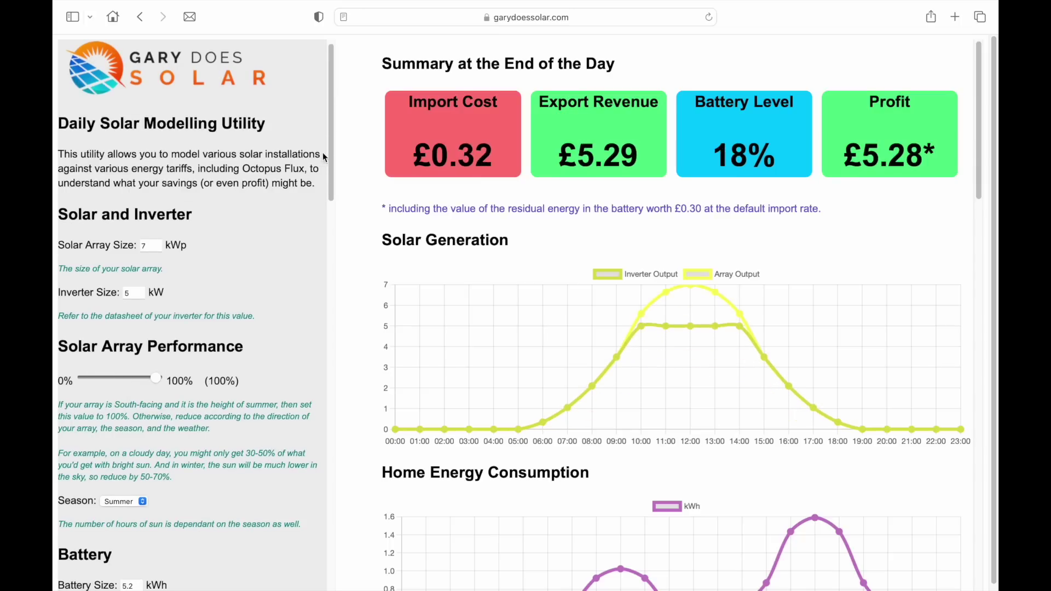
{"action": "left_click_drag", "start_coordinate": [331, 153], "coordinate": [332, 231]}
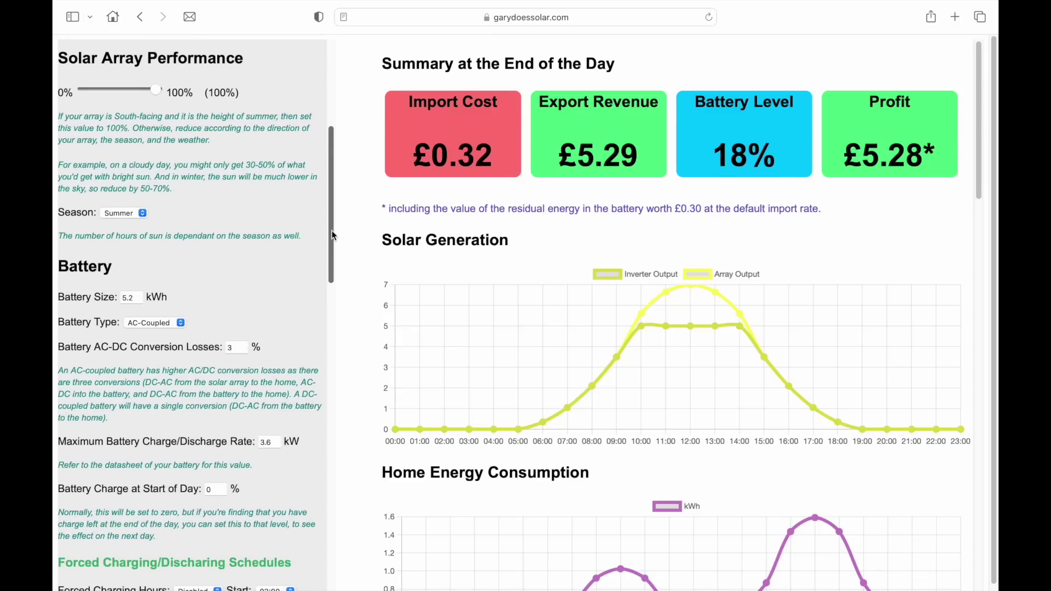
{"action": "left_click", "coordinate": [143, 213]}
{"action": "left_click", "coordinate": [137, 240]}
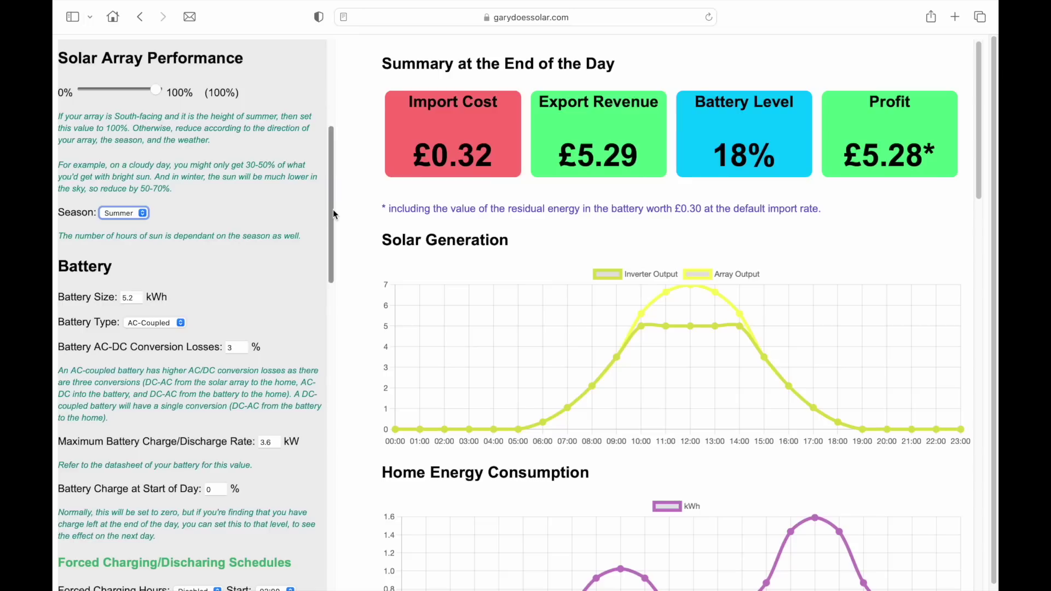
{"action": "left_click_drag", "start_coordinate": [333, 210], "coordinate": [332, 274]}
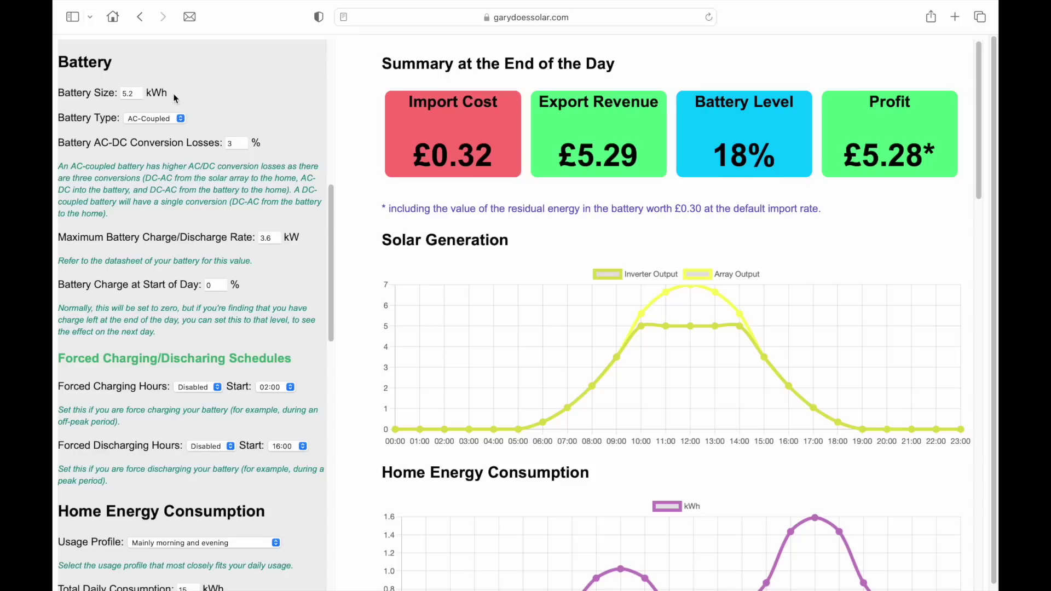
Step: Change the battery size to 9.5 kWh and check the Battery Level chart ends near 58%
{"action": "left_click_drag", "start_coordinate": [974, 113], "coordinate": [979, 366]}
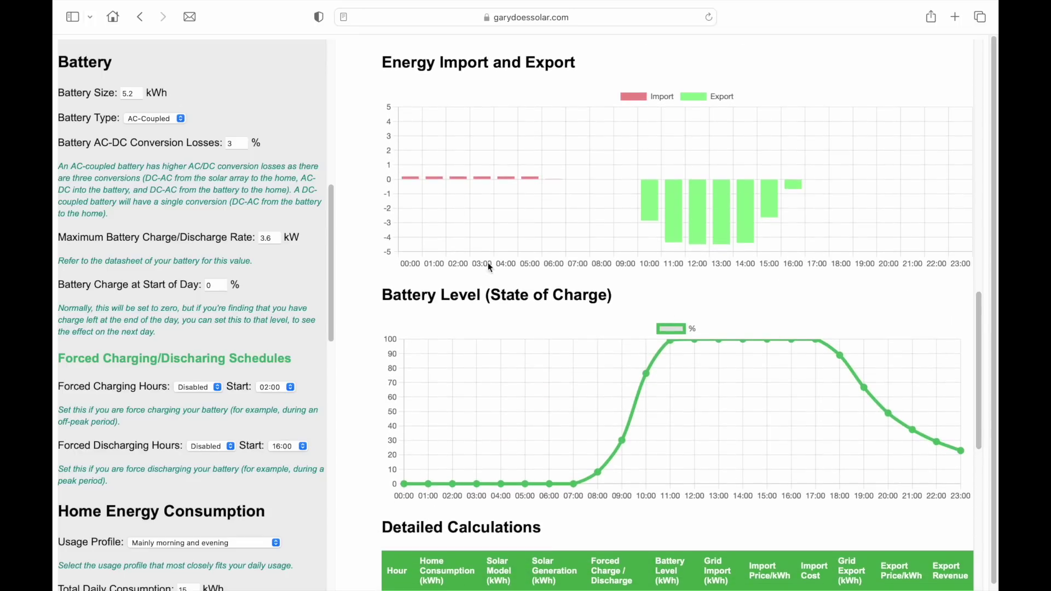
{"action": "left_click", "coordinate": [114, 92]}
{"action": "type", "text": "9.5"}
{"action": "left_click", "coordinate": [219, 98]}
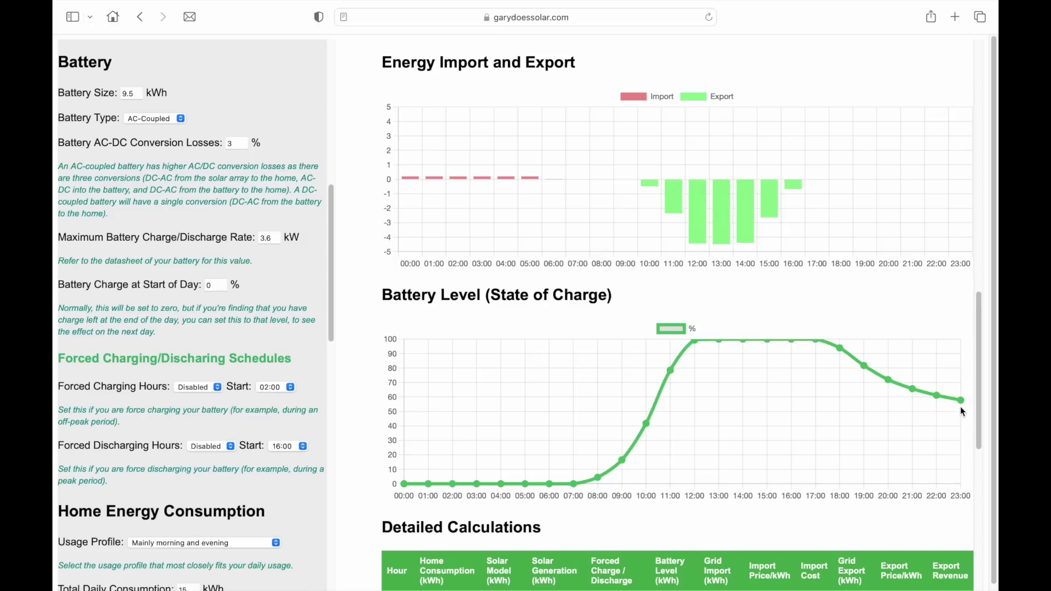
{"action": "mouse_move", "coordinate": [962, 402]}
{"action": "left_click", "coordinate": [158, 119]}
{"action": "left_click", "coordinate": [157, 131]}
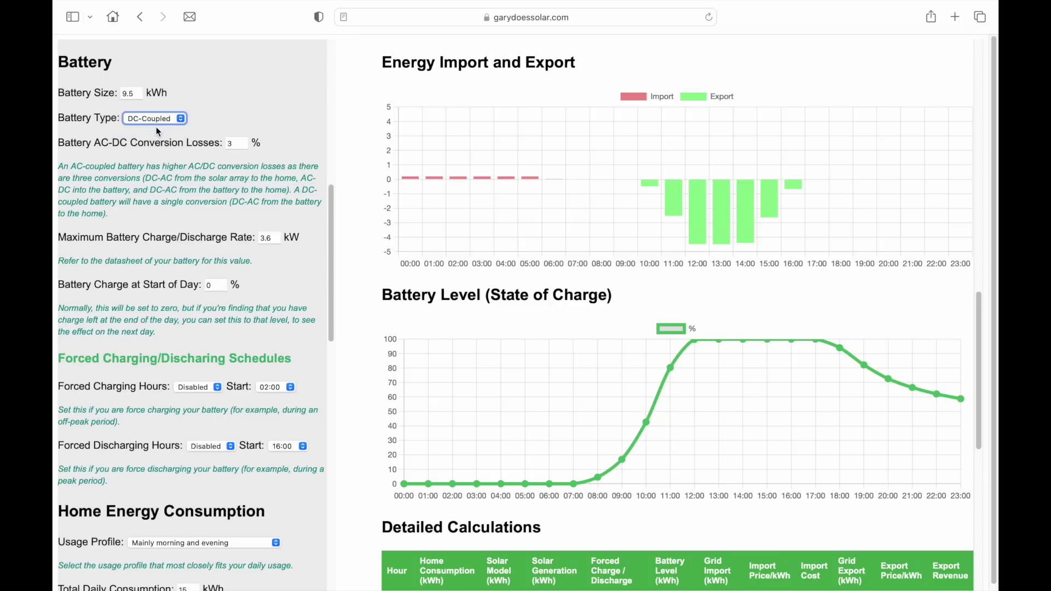
{"action": "left_click", "coordinate": [211, 124]}
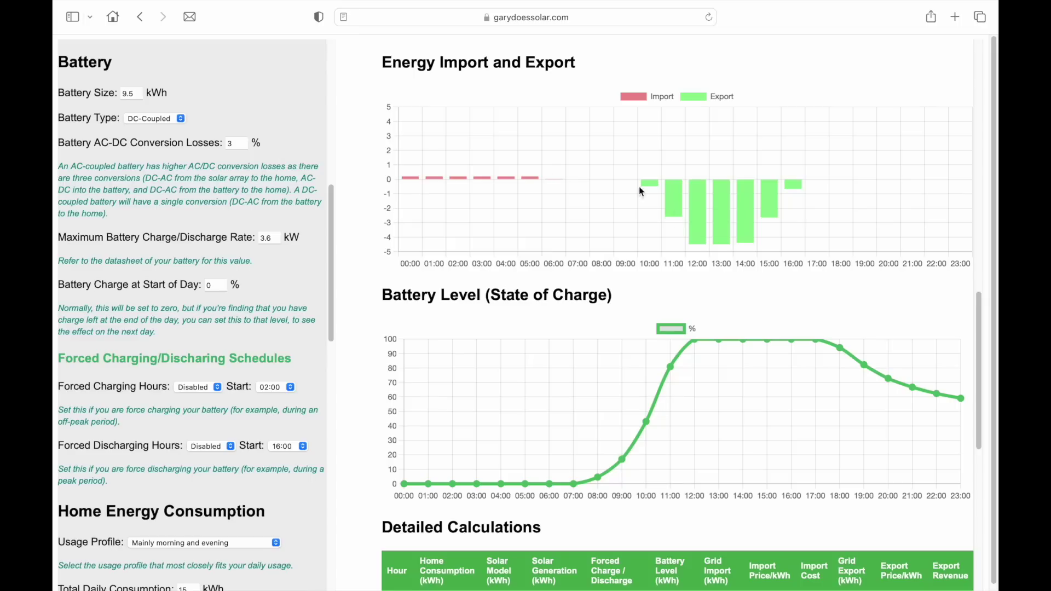
{"action": "left_click_drag", "start_coordinate": [979, 349], "coordinate": [973, 46]}
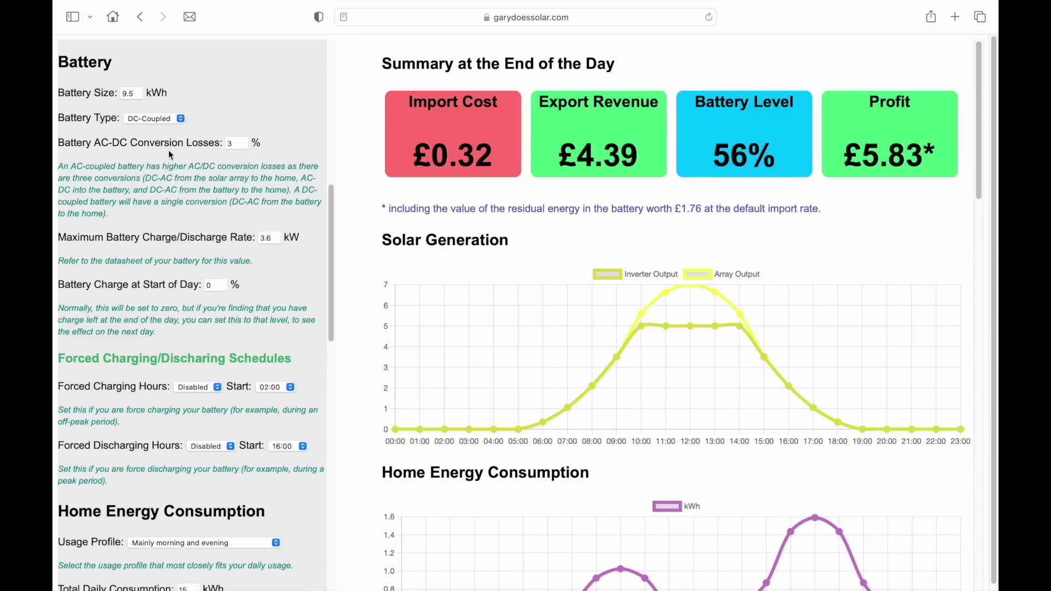
{"action": "left_click", "coordinate": [177, 119]}
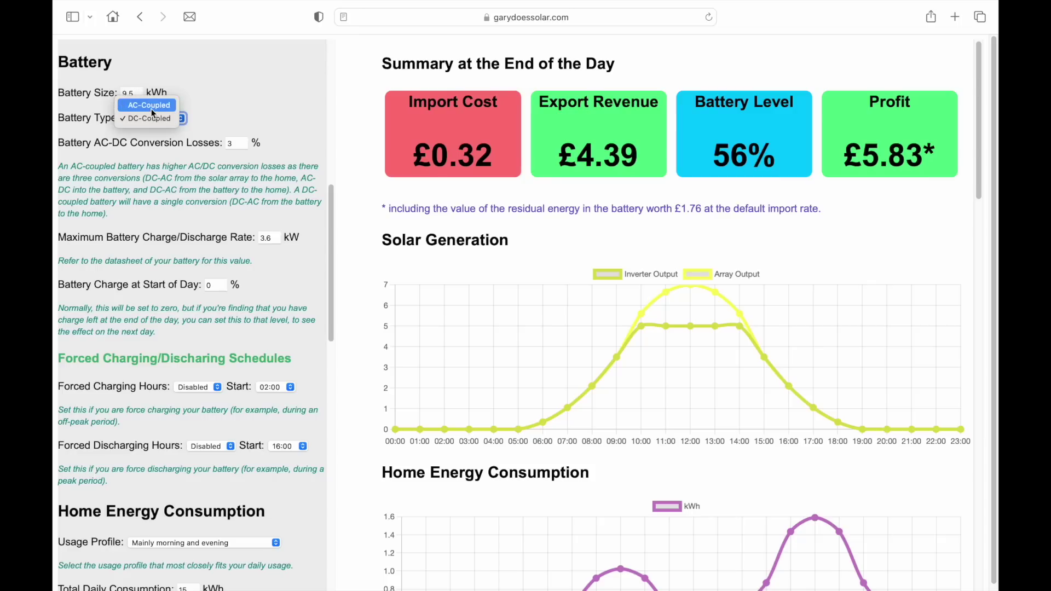
{"action": "left_click", "coordinate": [152, 108]}
{"action": "left_click", "coordinate": [171, 120]}
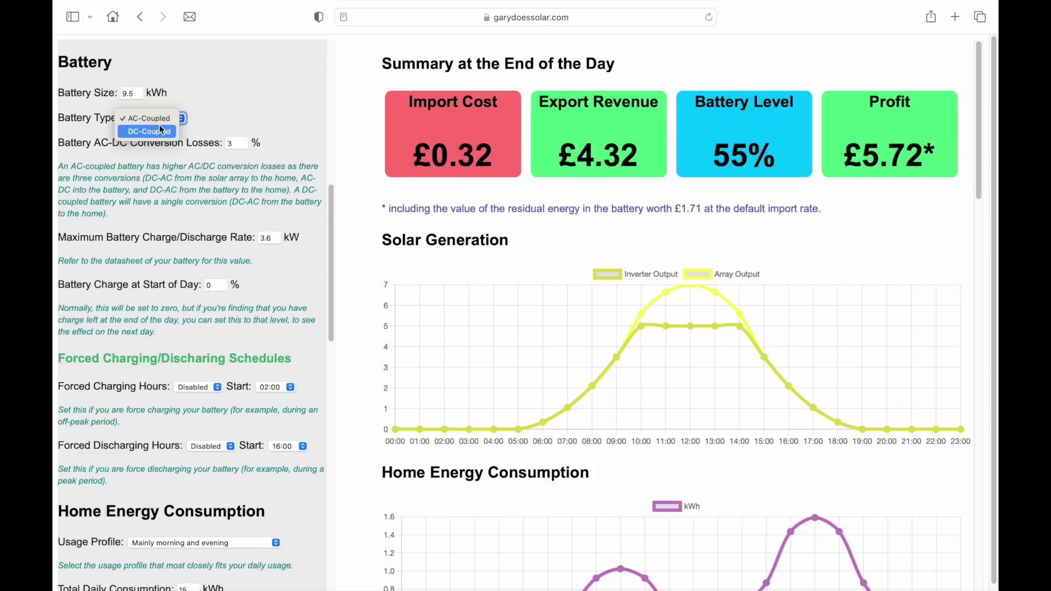
{"action": "left_click", "coordinate": [158, 131]}
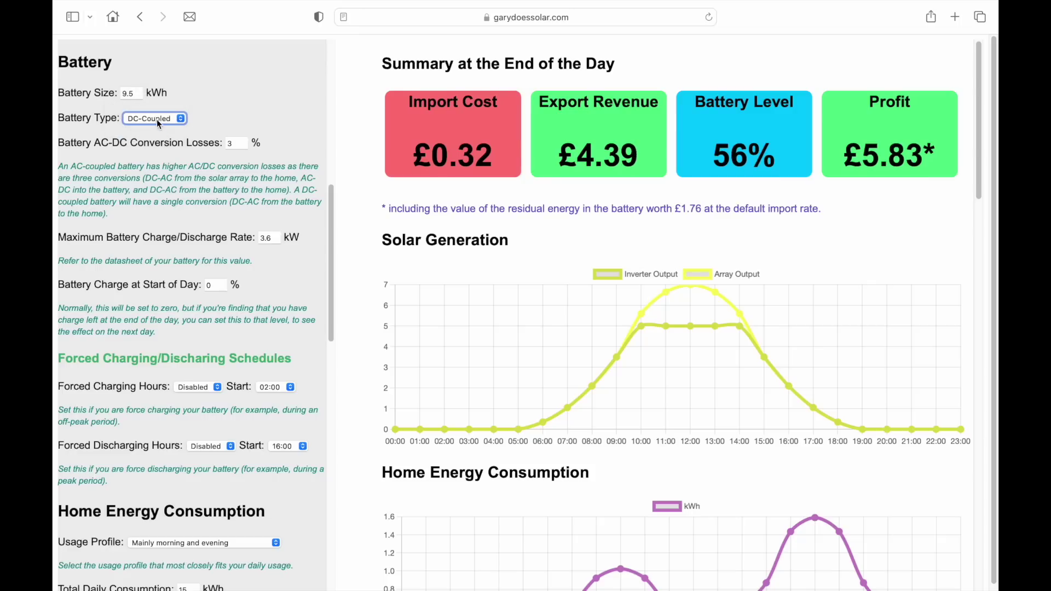
{"action": "left_click", "coordinate": [157, 119]}
{"action": "left_click", "coordinate": [158, 107]}
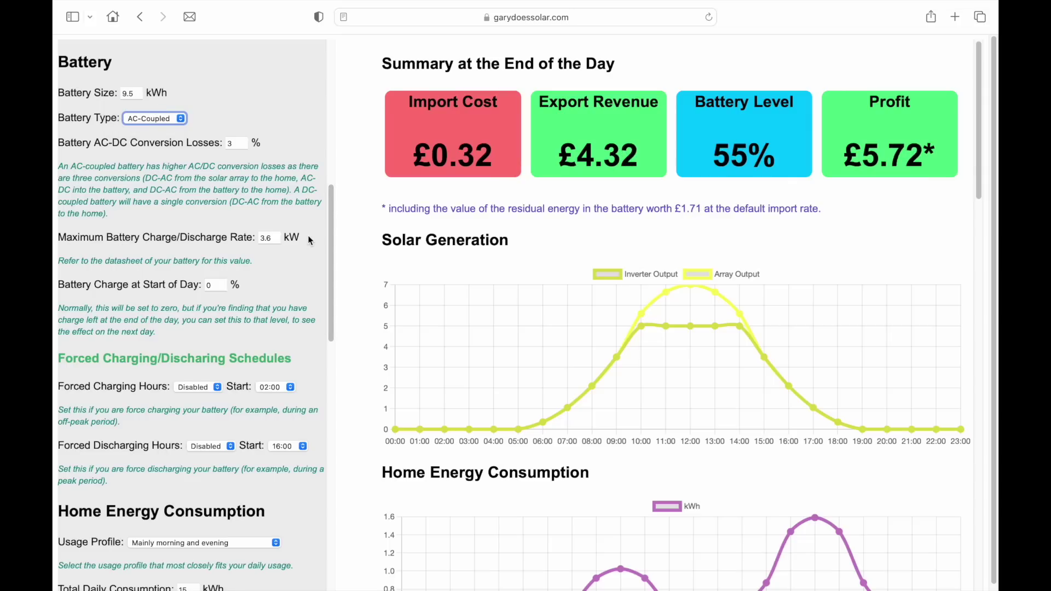
{"action": "left_click_drag", "start_coordinate": [977, 123], "coordinate": [985, 378]}
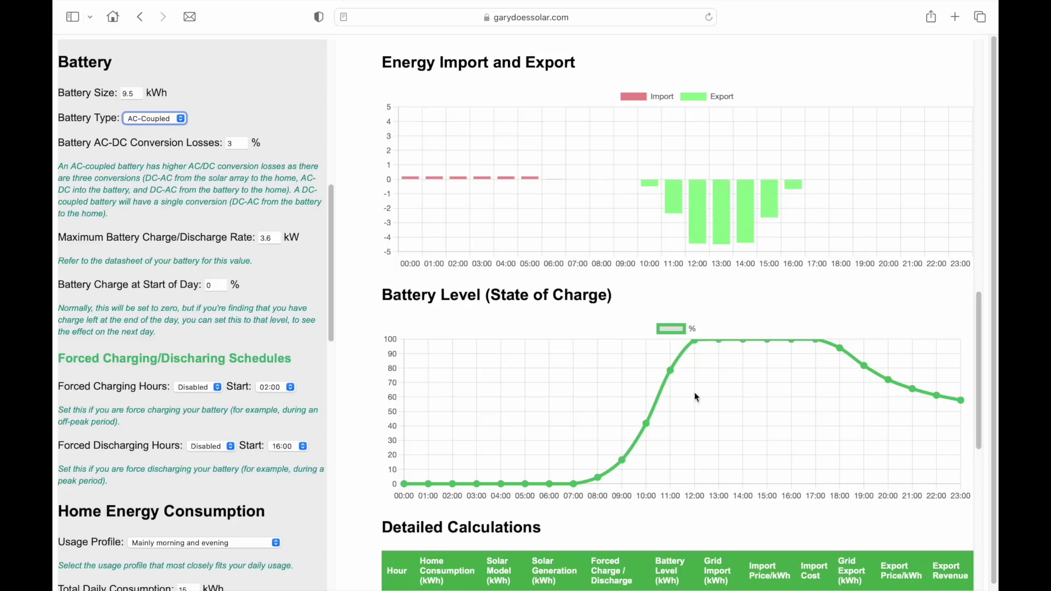
{"action": "mouse_move", "coordinate": [962, 400]}
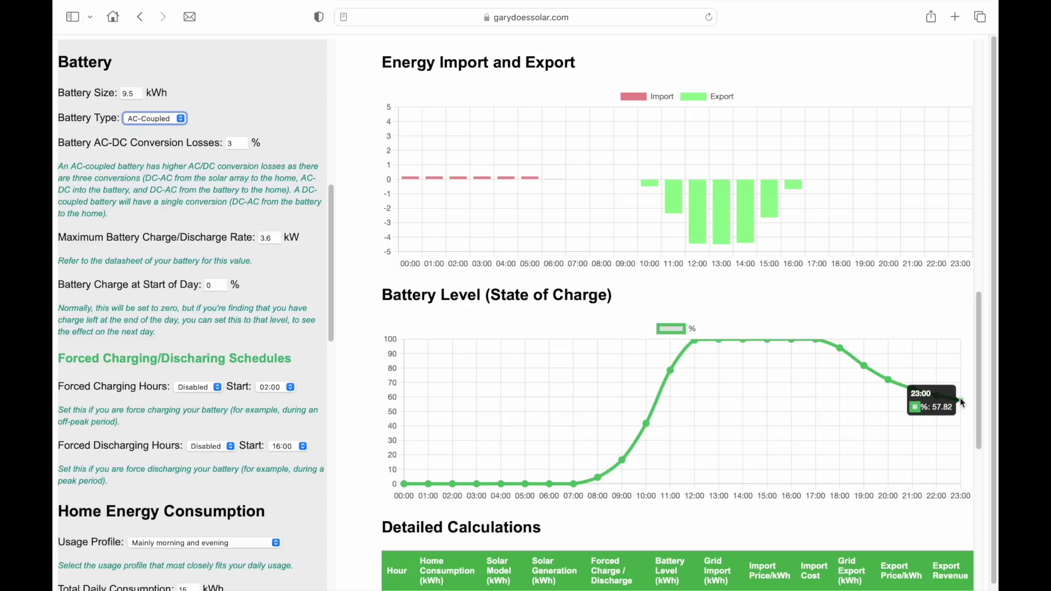
{"action": "left_click", "coordinate": [217, 285]}
{"action": "type", "text": "57"}
{"action": "left_click", "coordinate": [272, 291]}
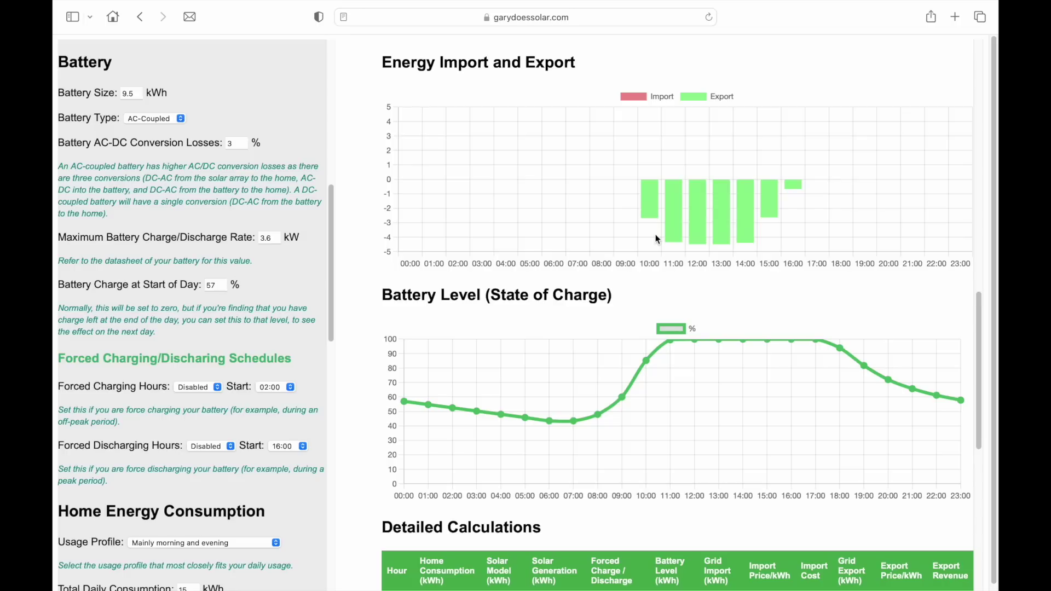
{"action": "double_click", "coordinate": [222, 285]}
{"action": "type", "text": "0"}
{"action": "left_click_drag", "start_coordinate": [330, 258], "coordinate": [326, 346]}
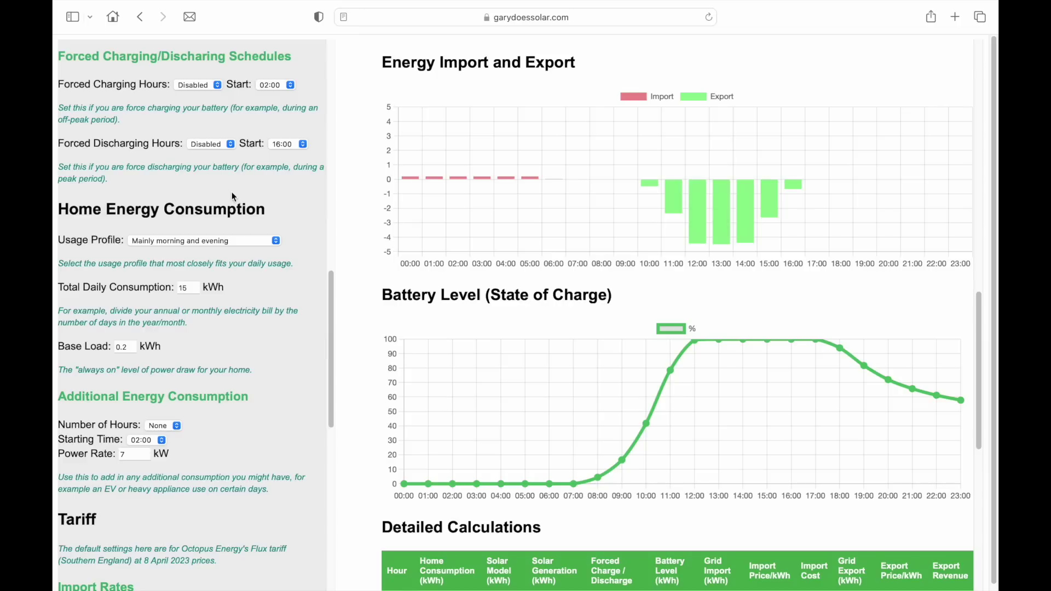
Step: Choose 3 hours in both the Forced Charging Hours and Forced Discharging Hours dropdowns
{"action": "left_click", "coordinate": [205, 84]}
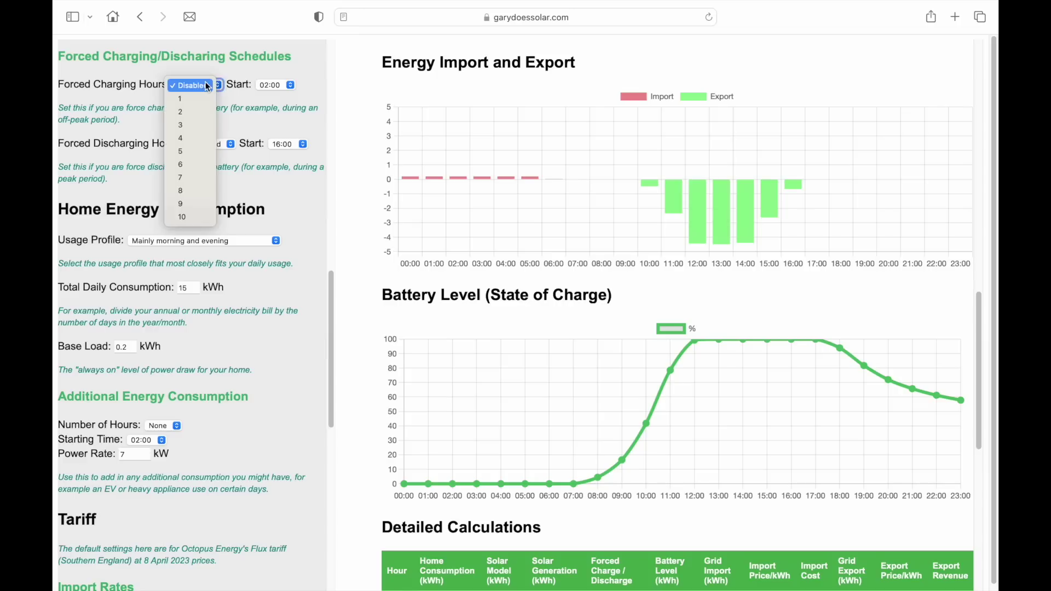
{"action": "left_click", "coordinate": [194, 126]}
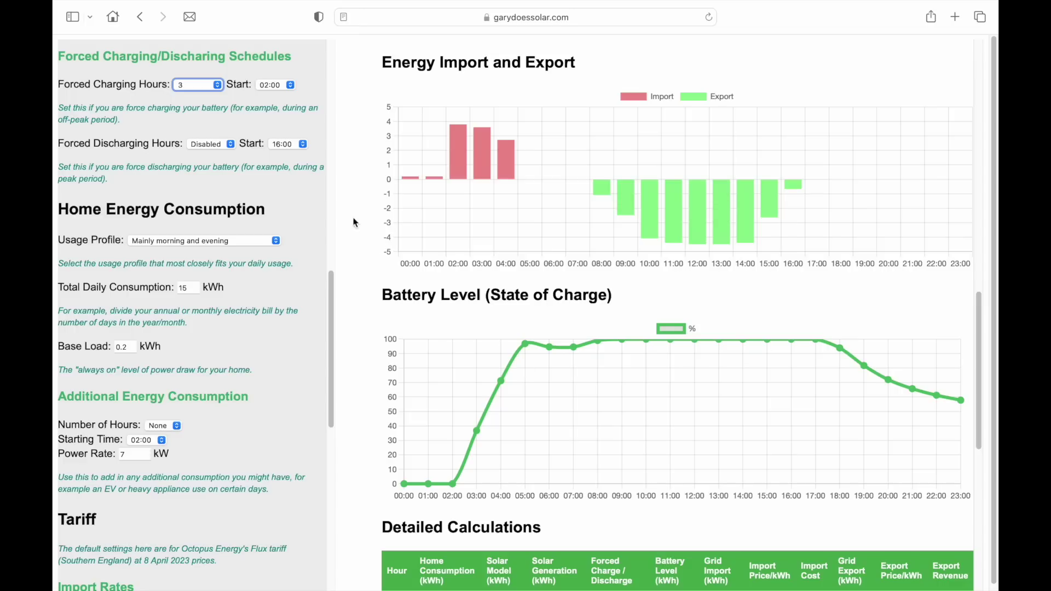
{"action": "left_click", "coordinate": [218, 144]}
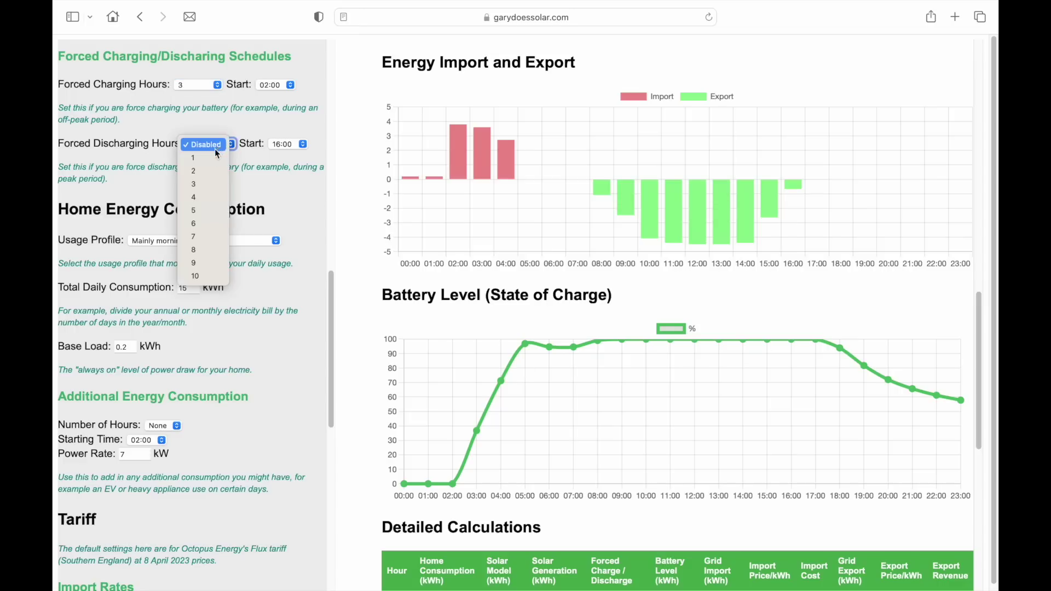
{"action": "left_click", "coordinate": [208, 185]}
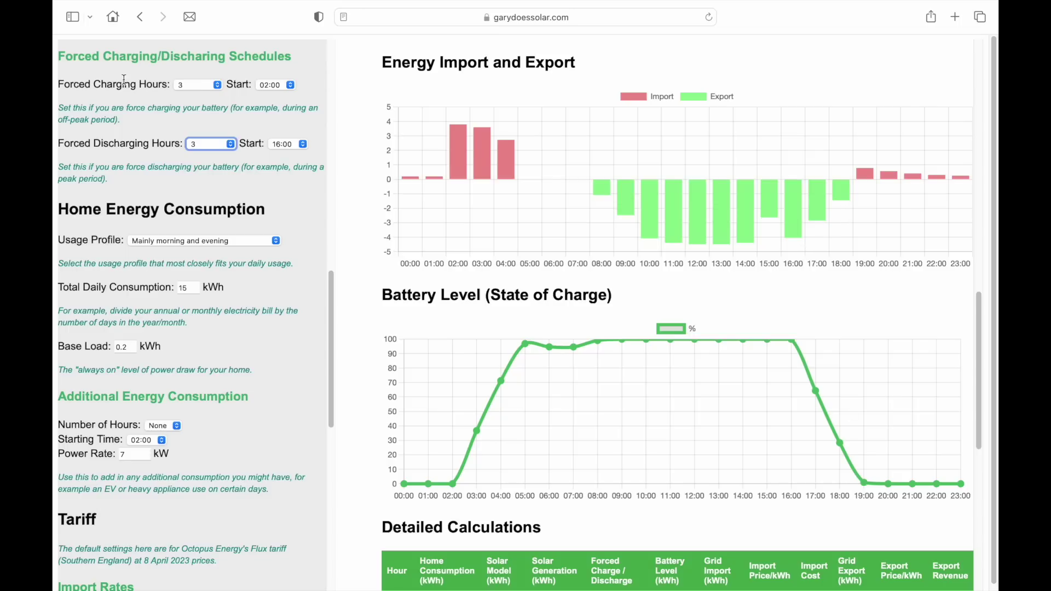
Step: Set Forced Charging Hours and Forced Discharging Hours back to Disabled
{"action": "left_click", "coordinate": [196, 85]}
{"action": "left_click", "coordinate": [193, 46]}
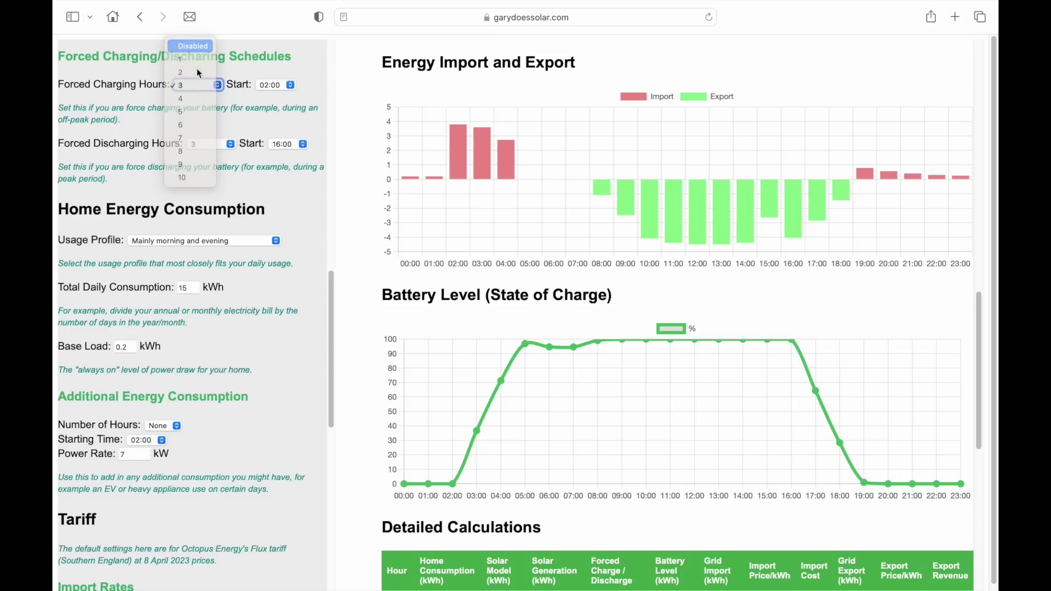
{"action": "left_click", "coordinate": [205, 141]}
{"action": "left_click", "coordinate": [201, 106]}
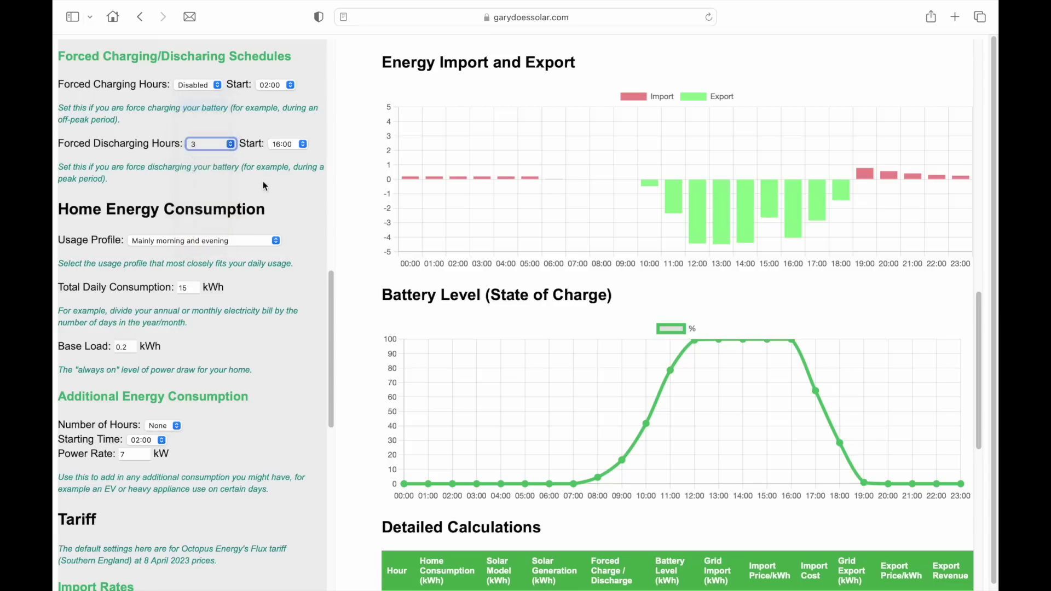
{"action": "left_click_drag", "start_coordinate": [331, 296], "coordinate": [336, 337]}
{"action": "left_click_drag", "start_coordinate": [977, 334], "coordinate": [955, 206]}
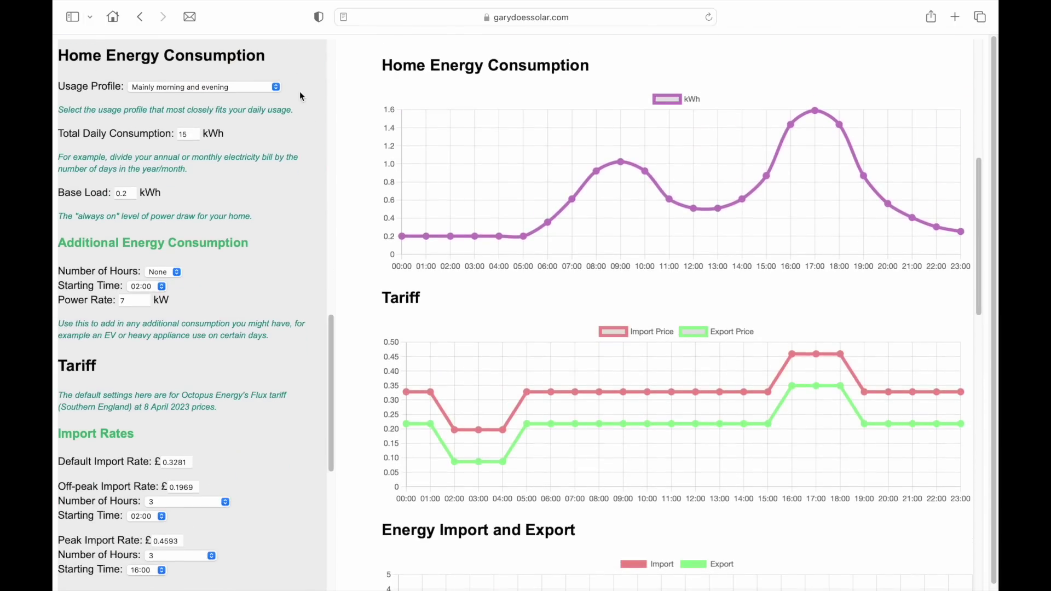
{"action": "left_click", "coordinate": [257, 88]}
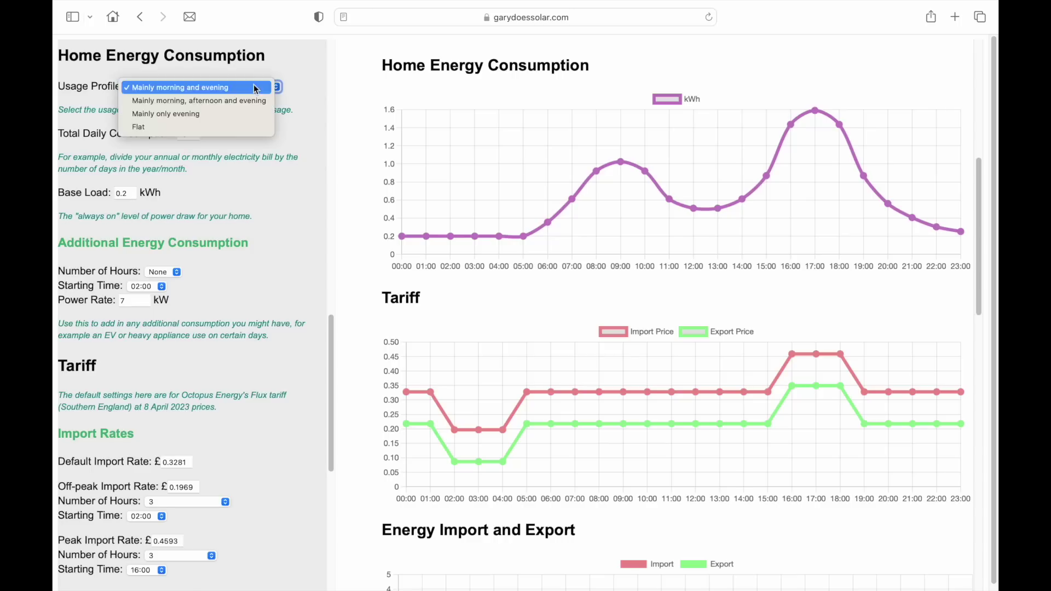
{"action": "left_click", "coordinate": [229, 101]}
{"action": "left_click", "coordinate": [224, 88]}
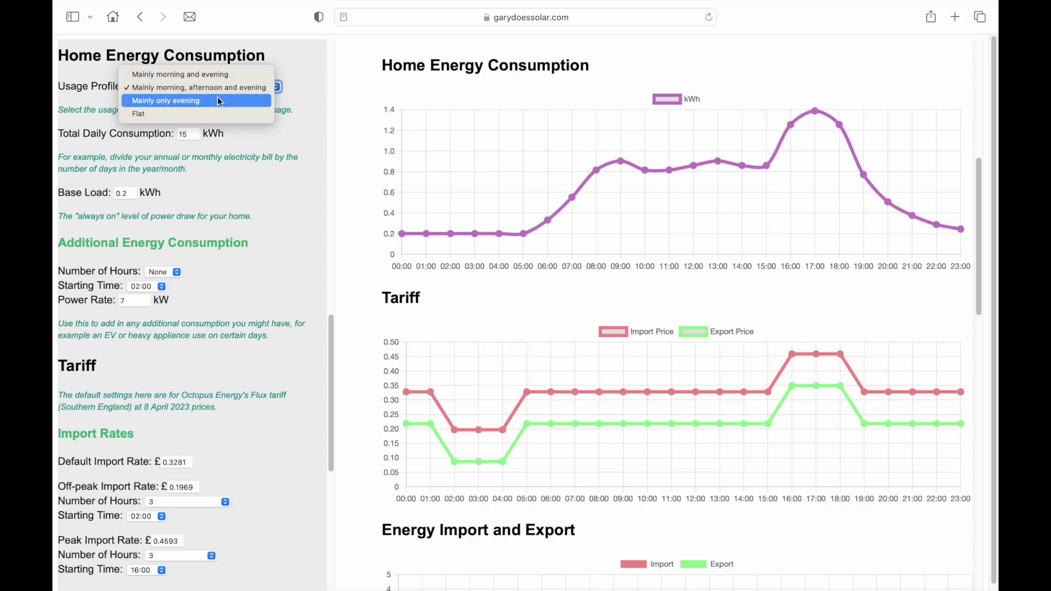
{"action": "left_click", "coordinate": [215, 101]}
{"action": "left_click", "coordinate": [219, 87]}
{"action": "left_click", "coordinate": [212, 100]}
{"action": "left_click", "coordinate": [212, 87]}
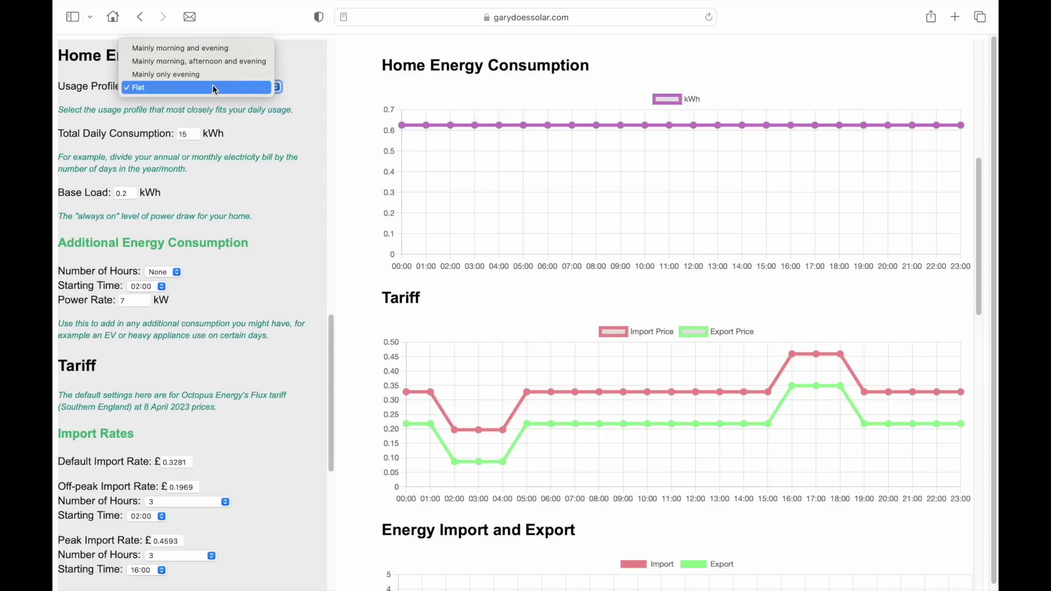
{"action": "left_click", "coordinate": [208, 48]}
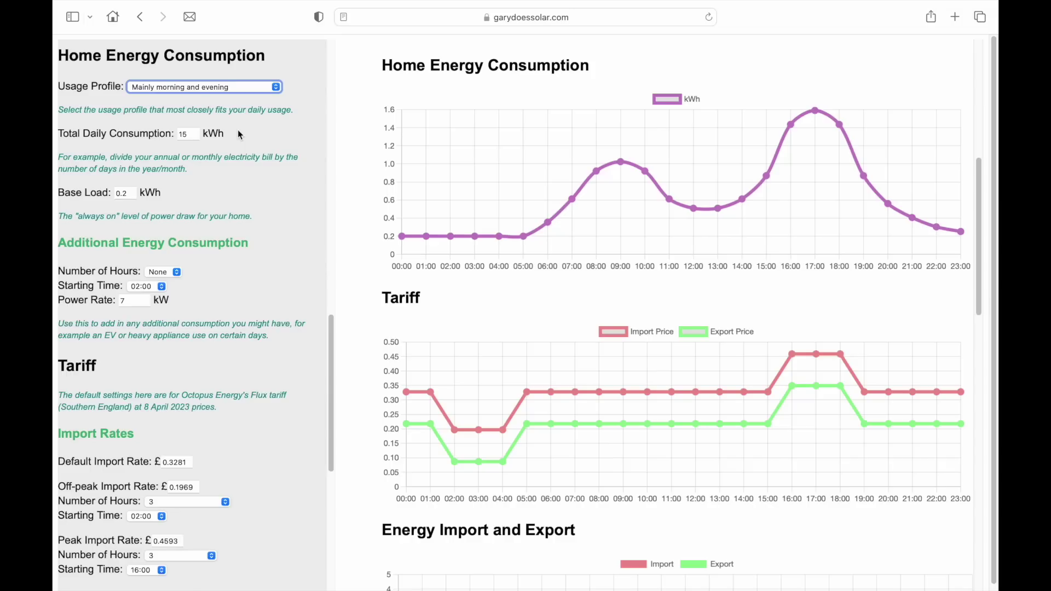
Step: Change Total Daily Consumption from 15 to 30 kWh
{"action": "left_click", "coordinate": [181, 134]}
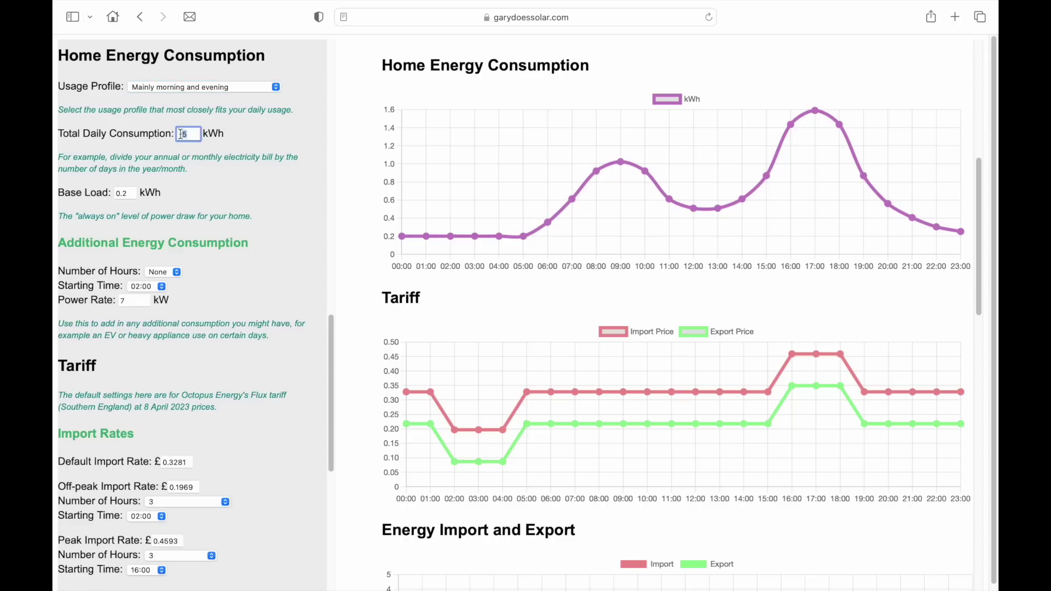
{"action": "type", "text": "30"}
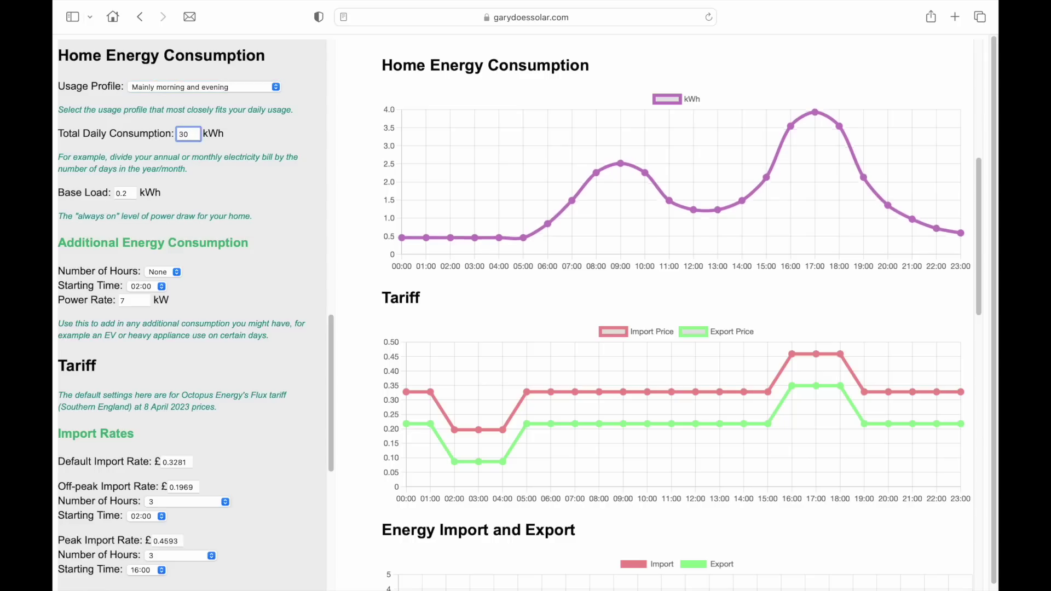
{"action": "left_click", "coordinate": [245, 133]}
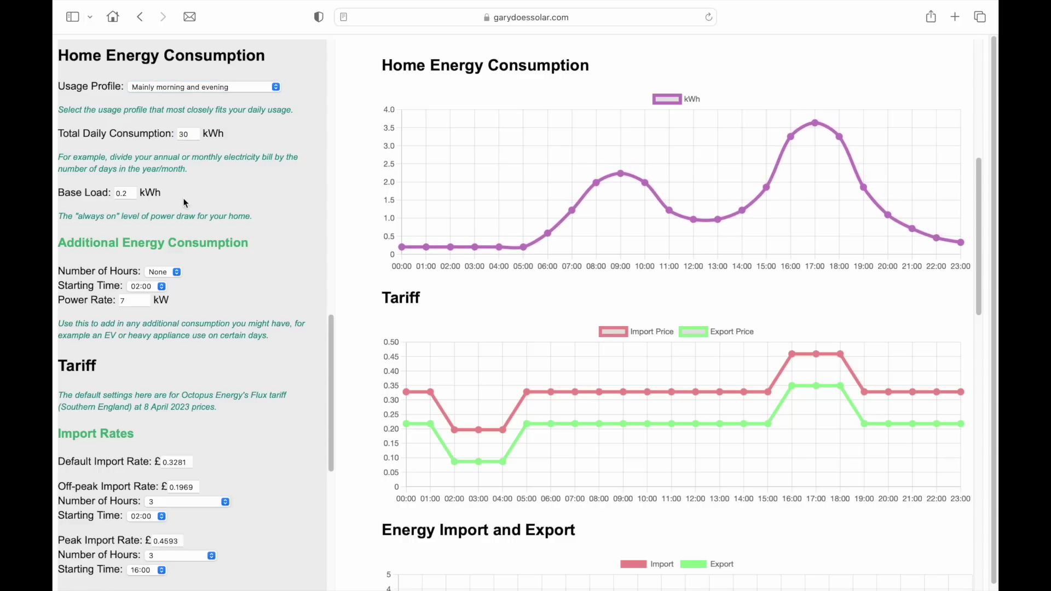
Step: Experiment with the Base Load value, trying 0.4 and 0.6
{"action": "left_click", "coordinate": [120, 193]}
{"action": "type", "text": "0.4"}
{"action": "key", "text": "BackSpace"}
{"action": "type", "text": "6"}
{"action": "key", "text": "BackSpace"}
{"action": "left_click", "coordinate": [202, 275]}
{"action": "left_click", "coordinate": [155, 272]}
{"action": "left_click", "coordinate": [153, 312]}
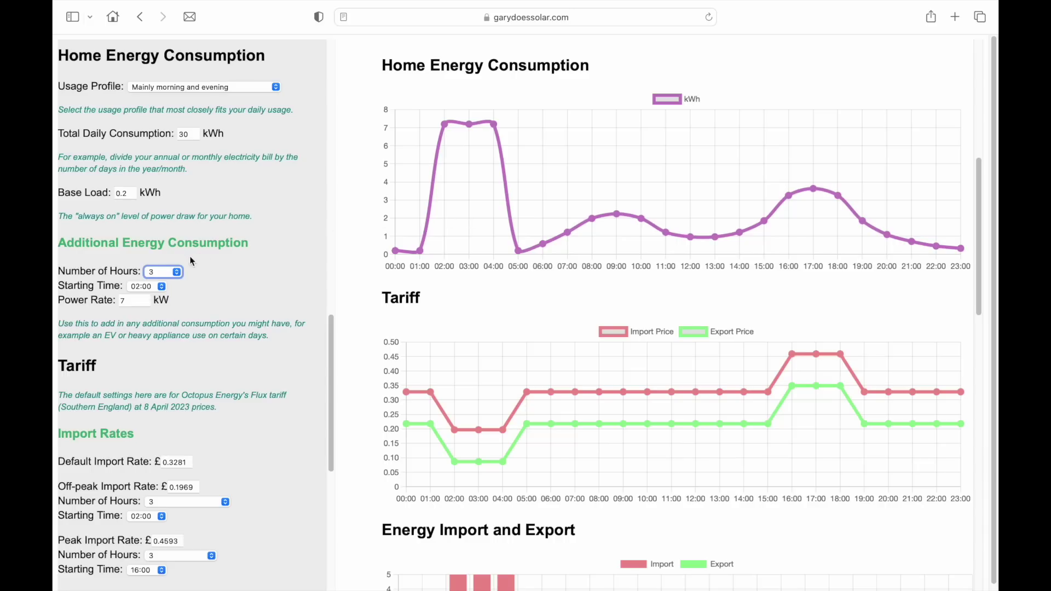
{"action": "left_click", "coordinate": [161, 269]}
{"action": "left_click", "coordinate": [157, 234]}
{"action": "left_click_drag", "start_coordinate": [329, 360], "coordinate": [329, 449]}
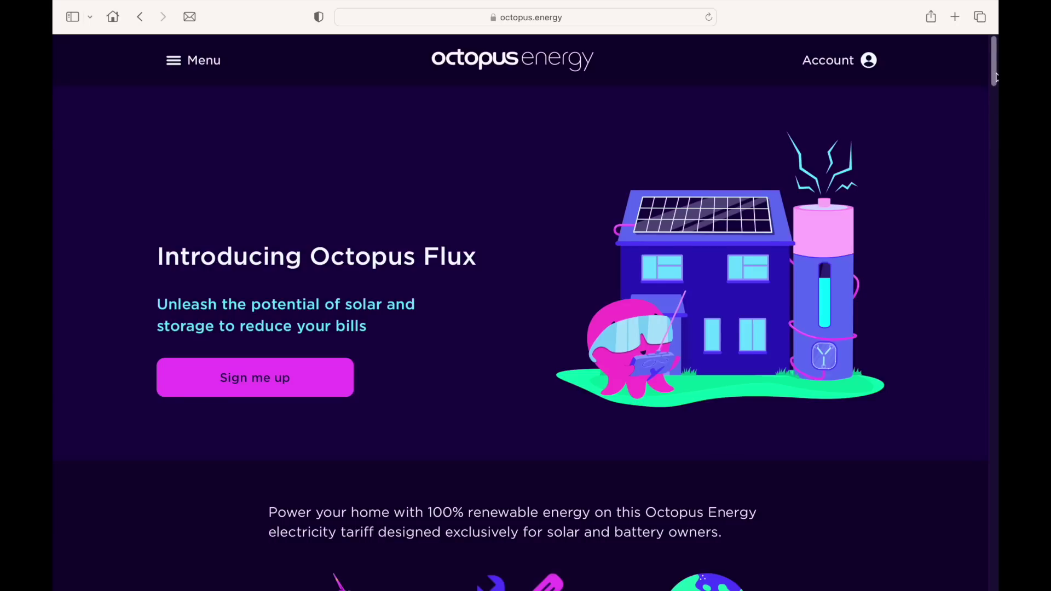
{"action": "left_click_drag", "start_coordinate": [996, 77], "coordinate": [995, 198]}
{"action": "left_click", "coordinate": [383, 126]}
{"action": "type", "text": "OX11AA"}
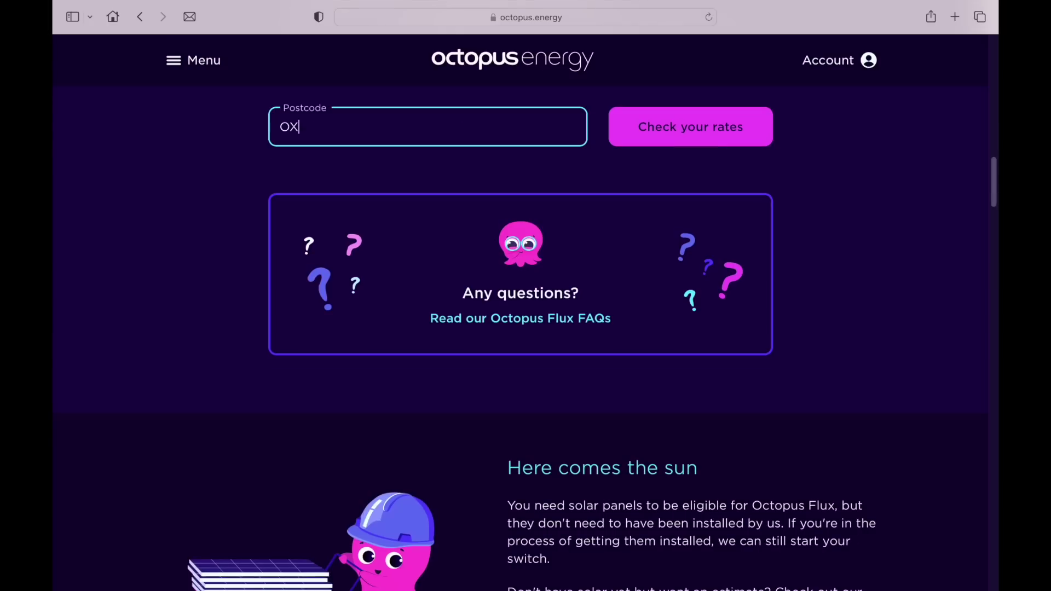
{"action": "key", "text": "Return"}
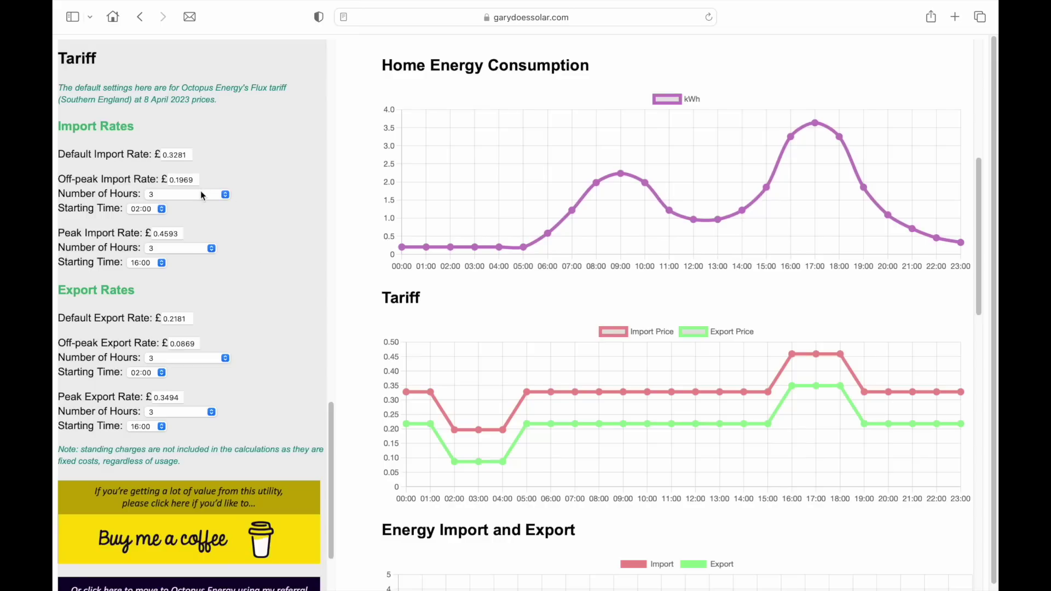
Step: Set all four import and export hour dropdowns to No Off-peak / No Peak Period
{"action": "left_click", "coordinate": [200, 191]}
{"action": "left_click", "coordinate": [176, 190]}
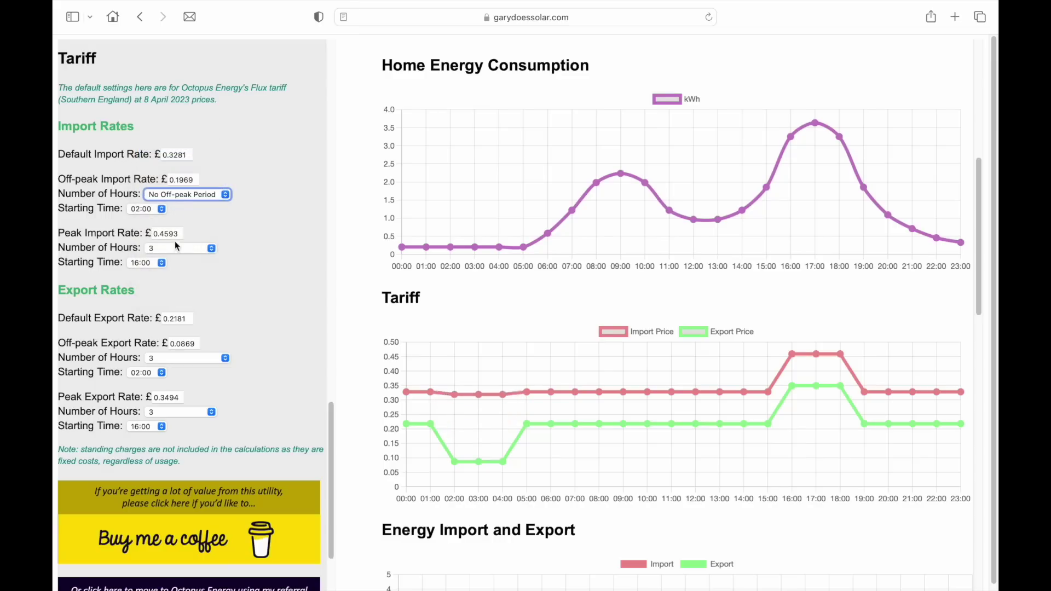
{"action": "left_click", "coordinate": [174, 246]}
{"action": "left_click", "coordinate": [172, 208]}
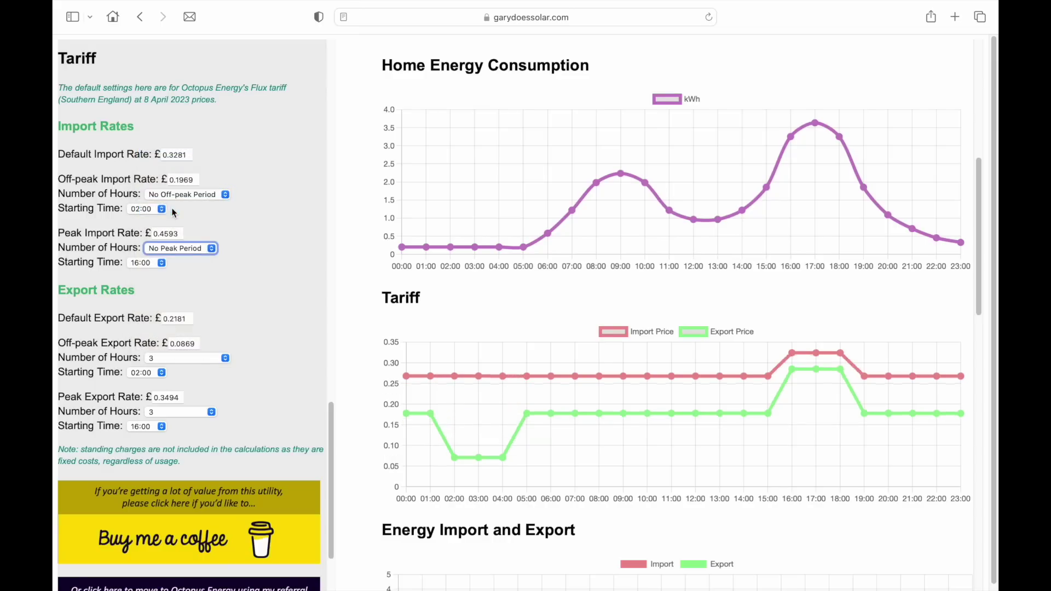
{"action": "left_click", "coordinate": [169, 357]}
{"action": "left_click", "coordinate": [168, 321]}
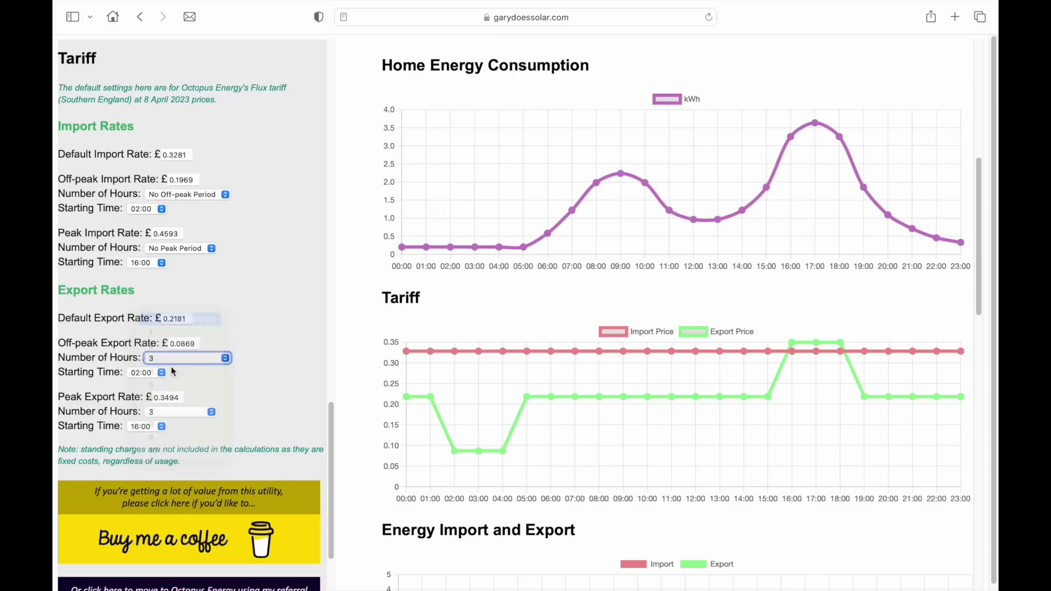
{"action": "left_click", "coordinate": [169, 410]}
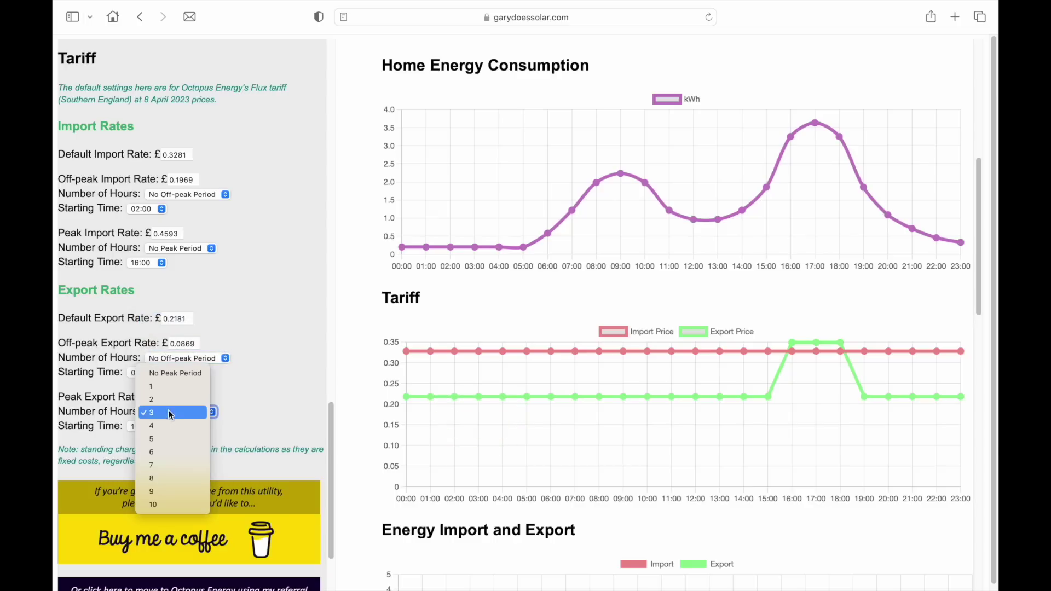
{"action": "left_click", "coordinate": [173, 375]}
Step: Set the default import rate to 0.35 and the default export rate to 0
{"action": "left_click", "coordinate": [184, 154]}
{"action": "key", "text": "BackSpace"}
{"action": "key", "text": "BackSpace"}
{"action": "key", "text": "BackSpace"}
{"action": "key", "text": "BackSpace"}
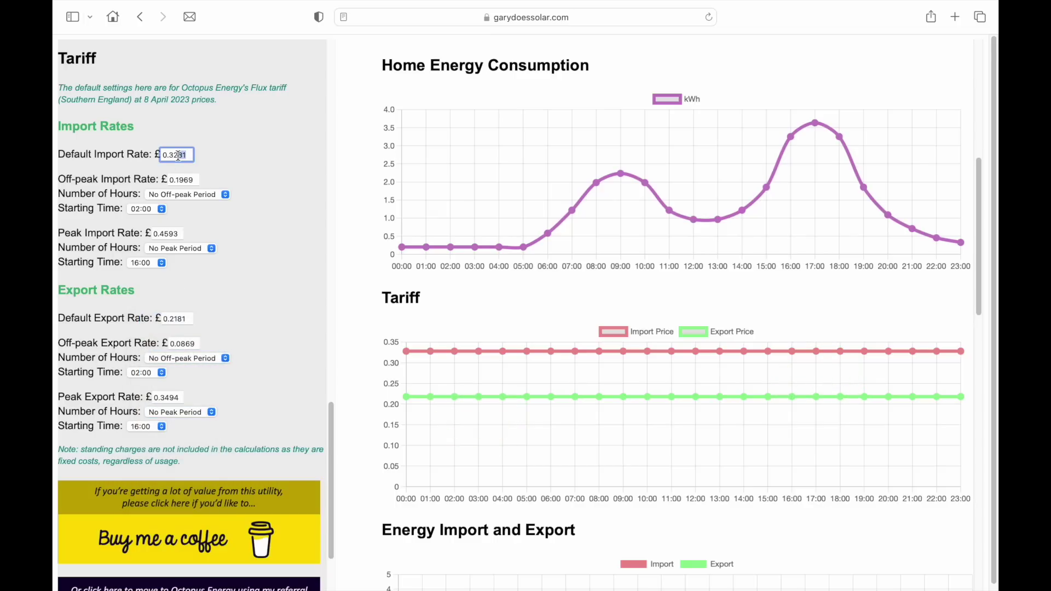
{"action": "type", "text": "2"}
{"action": "key", "text": "BackSpace"}
{"action": "type", "text": "35"}
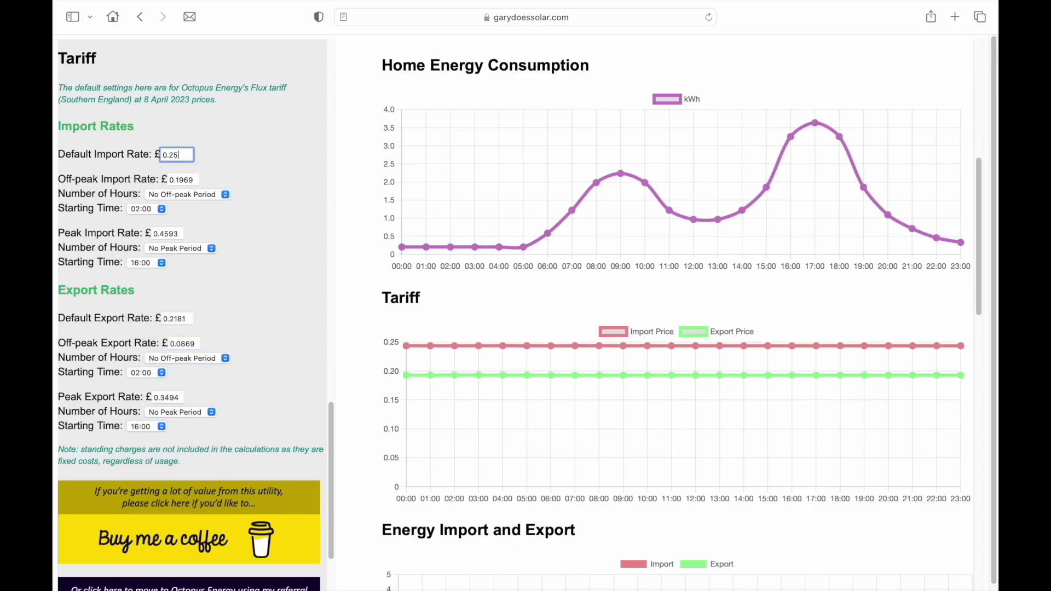
{"action": "left_click_drag", "start_coordinate": [188, 319], "coordinate": [147, 316]}
{"action": "type", "text": "0"}
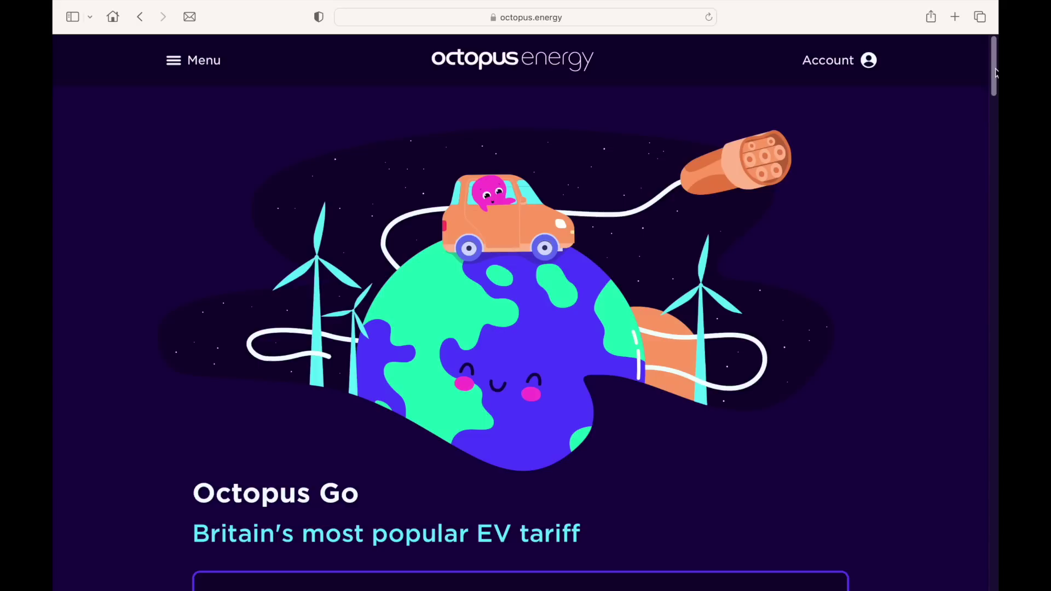
{"action": "scroll", "coordinate": [526, 306], "scroll_direction": "down", "scroll_amount": 10}
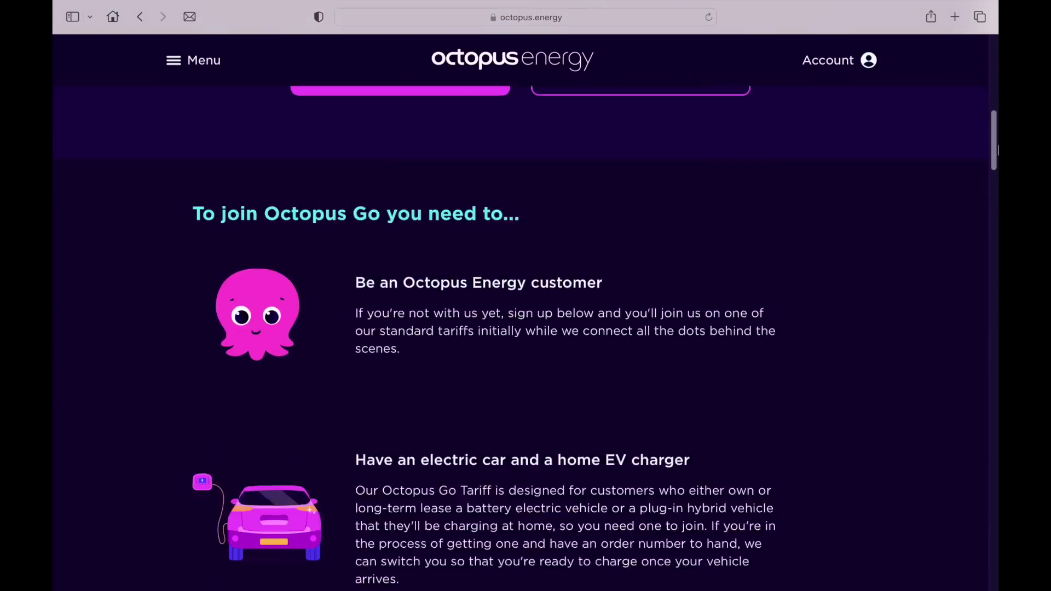
Step: Enter a postcode in the Octopus Go rate checker to show the 9.5p night and 39.5p day rates
{"action": "left_click_drag", "start_coordinate": [998, 193], "coordinate": [998, 299]}
{"action": "left_click", "coordinate": [490, 162]}
{"action": "type", "text": "OX11AA"}
{"action": "key", "text": "Return"}
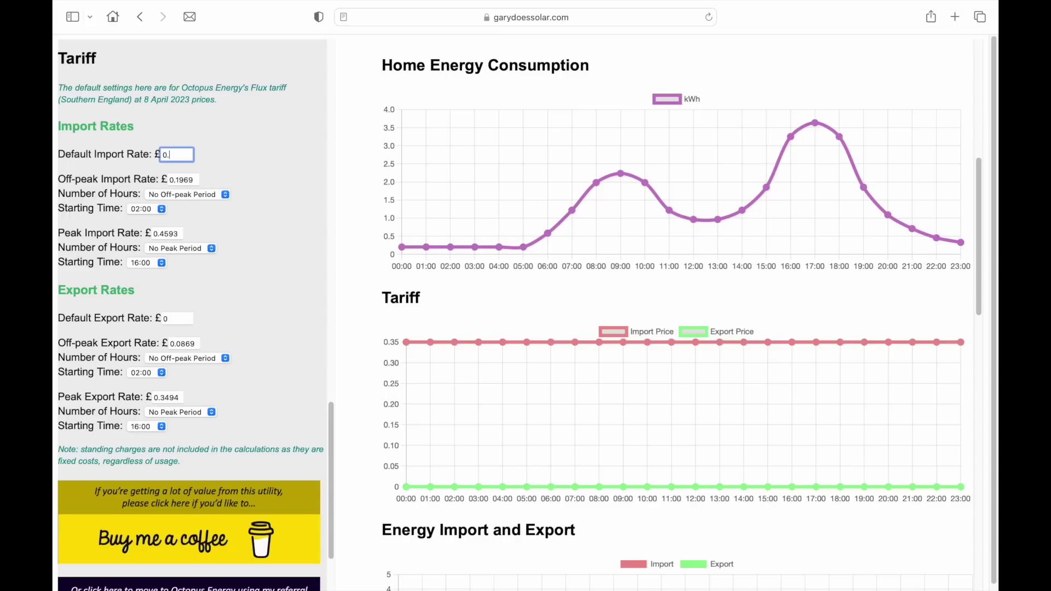
Step: Enter 0.395 as the default import rate and 0.041 as the default export rate
{"action": "type", "text": "0.395"}
{"action": "double_click", "coordinate": [165, 318]}
{"action": "type", "text": "0.041"}
{"action": "left_click", "coordinate": [238, 400]}
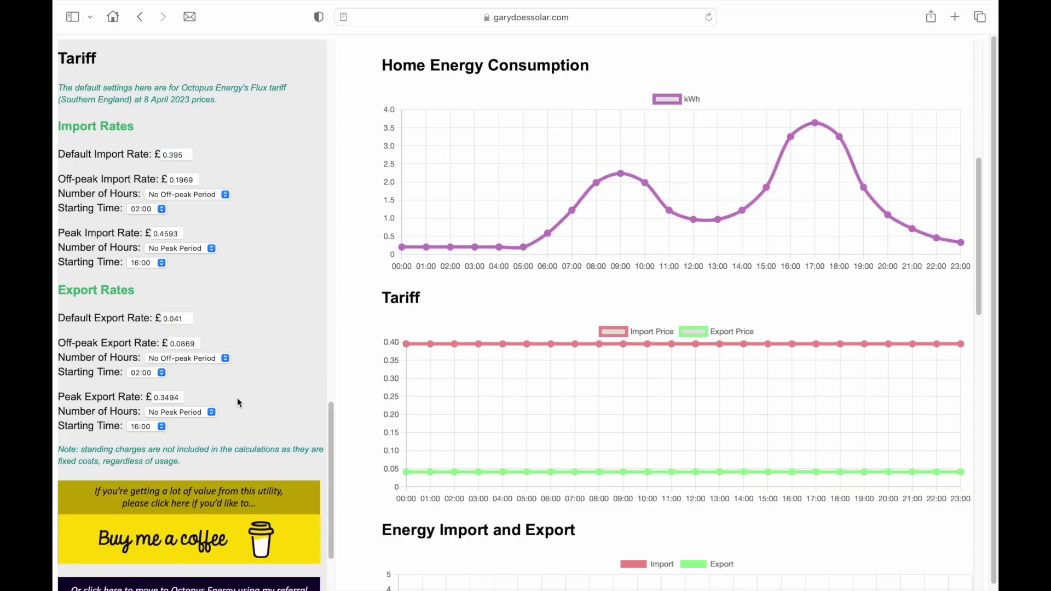
Step: Add a 0.095 off-peak import rate lasting 4 hours from 00:00
{"action": "double_click", "coordinate": [189, 180]}
{"action": "type", "text": "0.095"}
{"action": "left_click", "coordinate": [178, 195]}
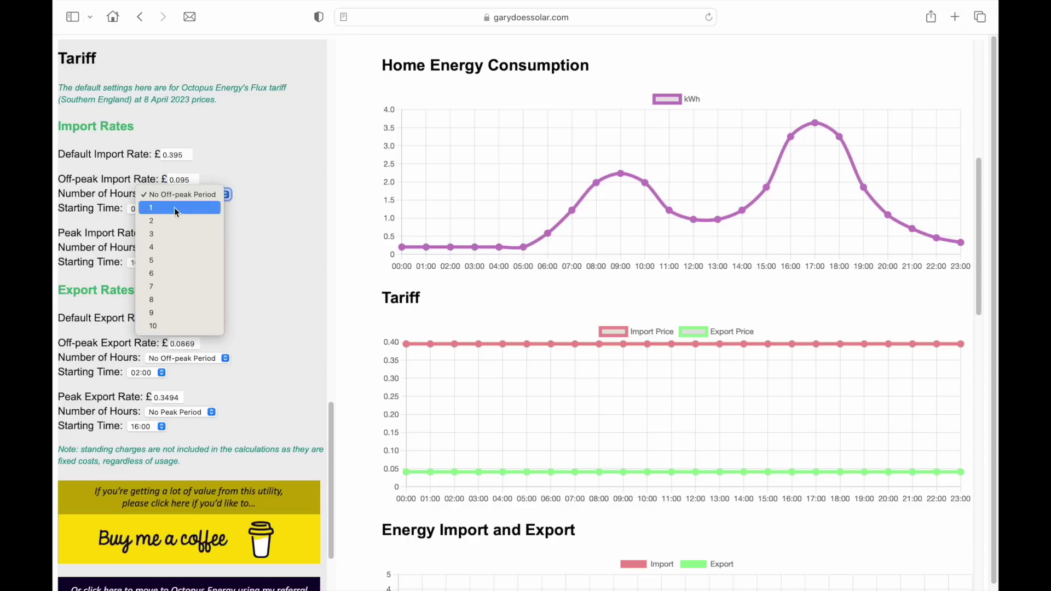
{"action": "left_click", "coordinate": [167, 247]}
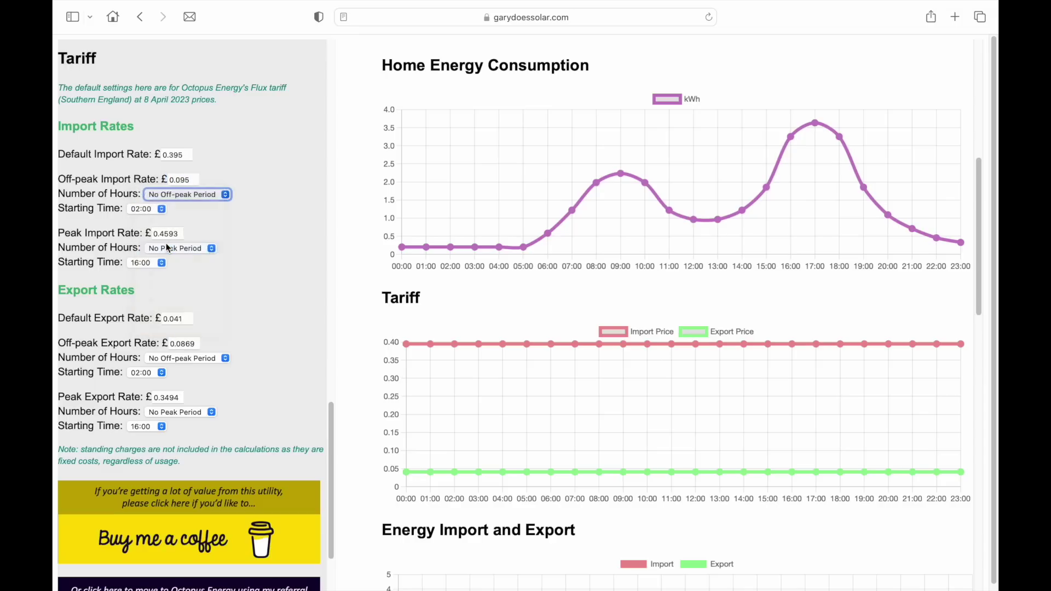
{"action": "left_click", "coordinate": [154, 211]}
{"action": "left_click", "coordinate": [147, 185]}
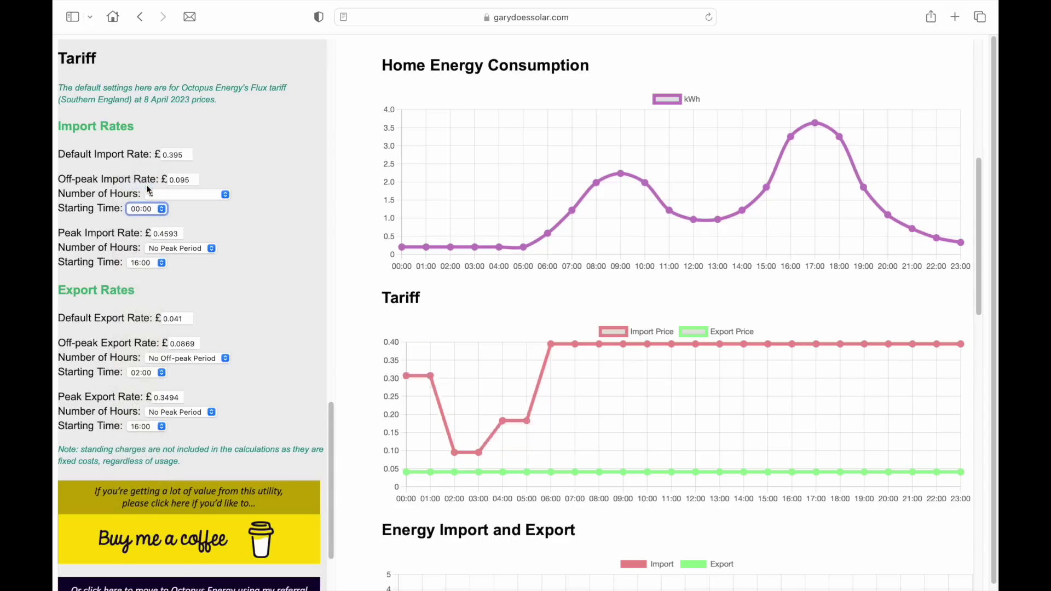
{"action": "left_click_drag", "start_coordinate": [329, 452], "coordinate": [330, 514]}
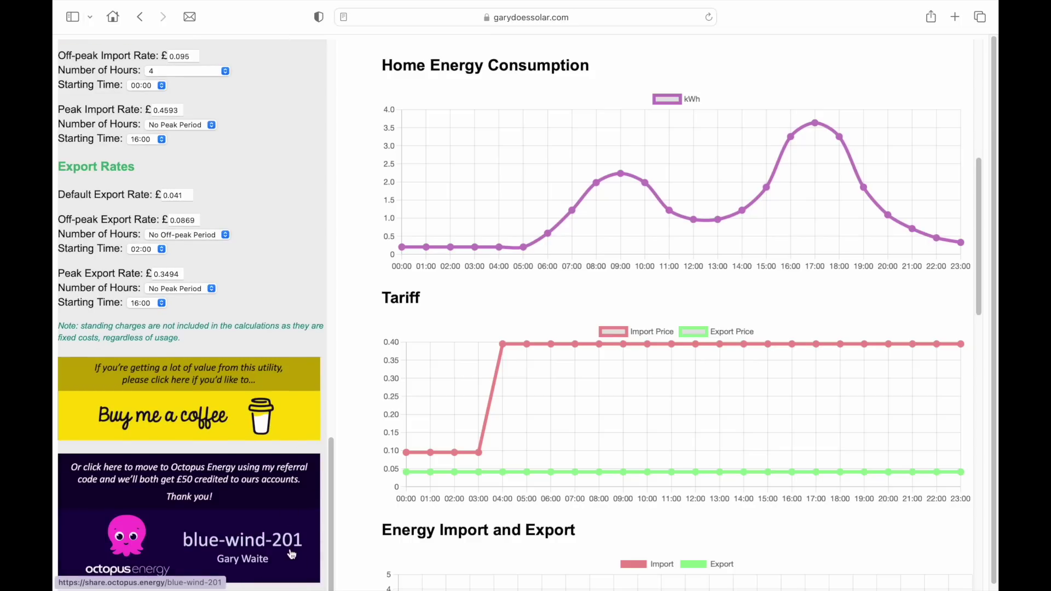
Step: Set the battery size to 5.2 kWh
{"action": "scroll", "coordinate": [986, 309], "scroll_direction": "down", "scroll_amount": 9}
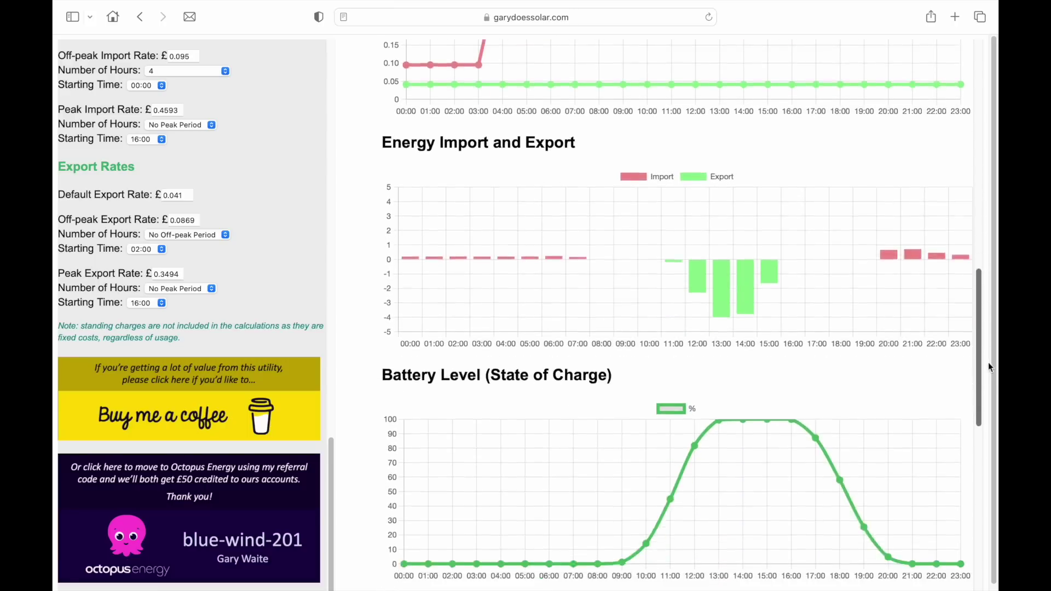
{"action": "left_click_drag", "start_coordinate": [333, 505], "coordinate": [360, 251]}
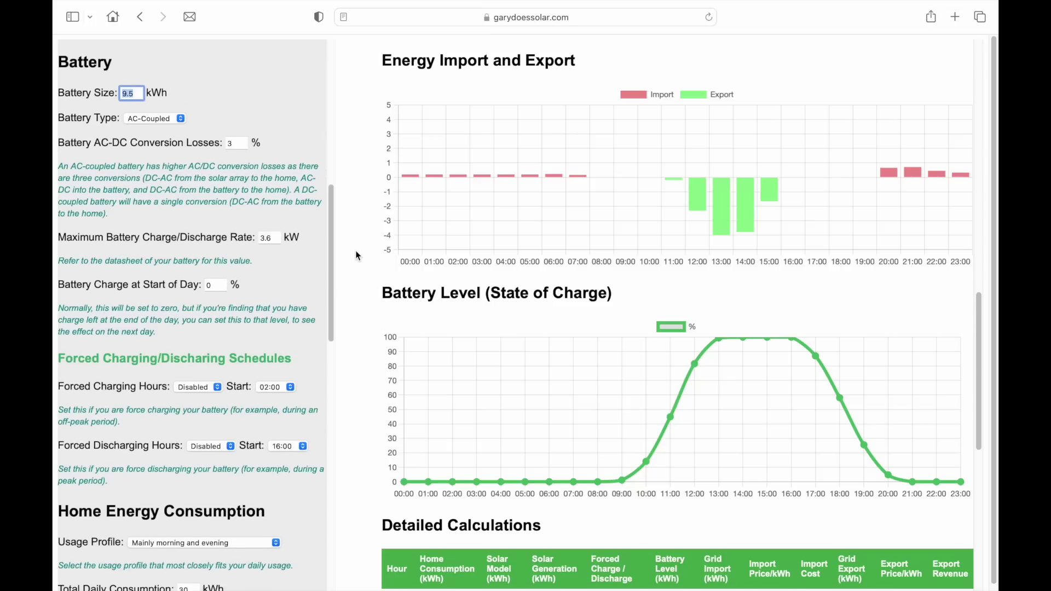
{"action": "type", "text": "0"}
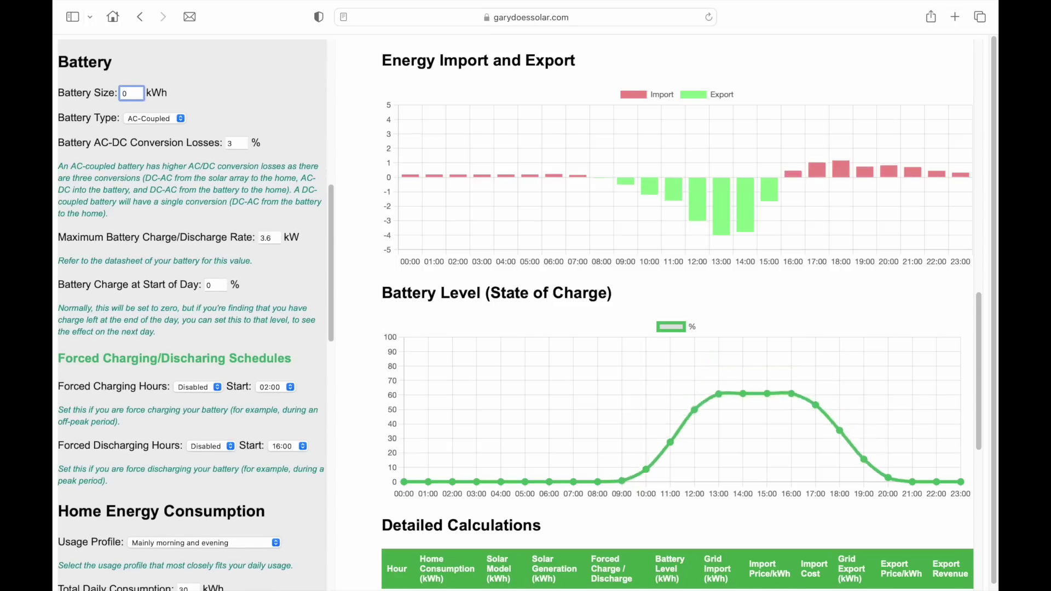
{"action": "key", "text": "BackSpace"}
{"action": "type", "text": "5.2"}
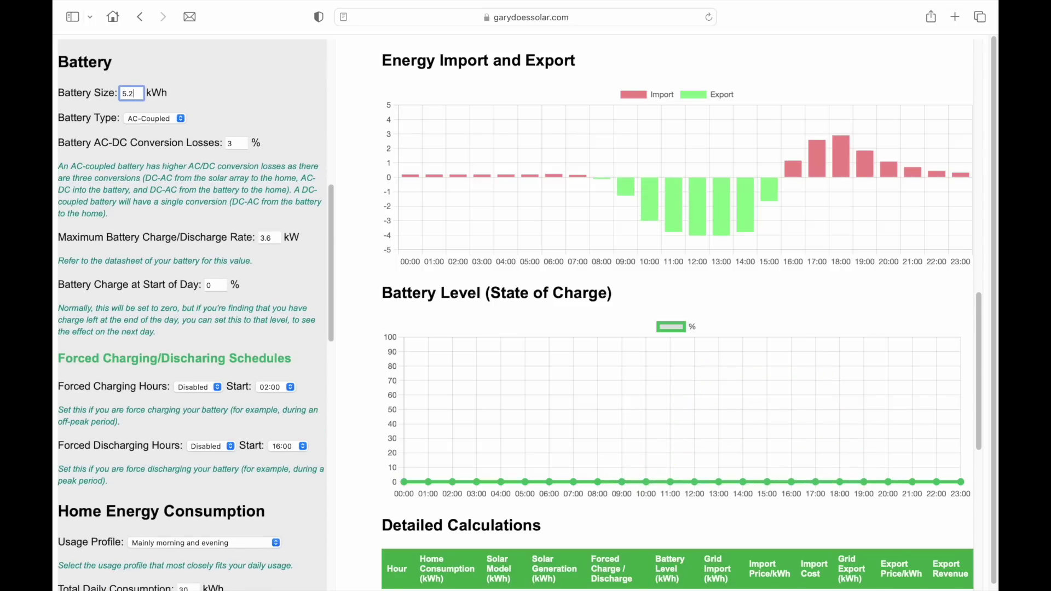
Step: Set the solar array size to 0 kWp, giving a £2.17 daily loss
{"action": "left_click_drag", "start_coordinate": [330, 195], "coordinate": [334, 55]}
{"action": "left_click_drag", "start_coordinate": [978, 370], "coordinate": [961, 119]}
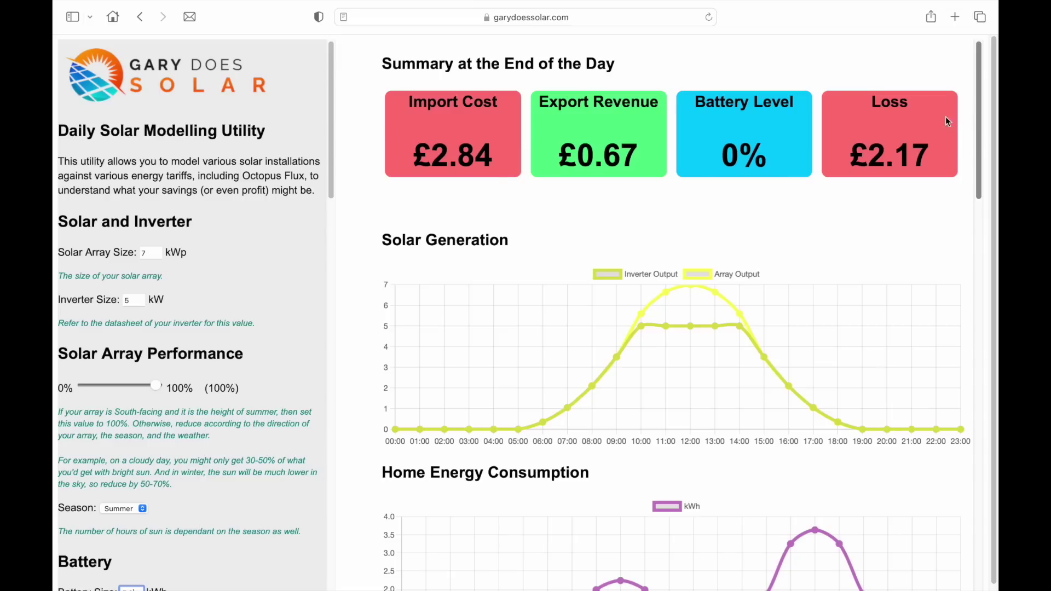
{"action": "double_click", "coordinate": [155, 252]}
{"action": "type", "text": "0"}
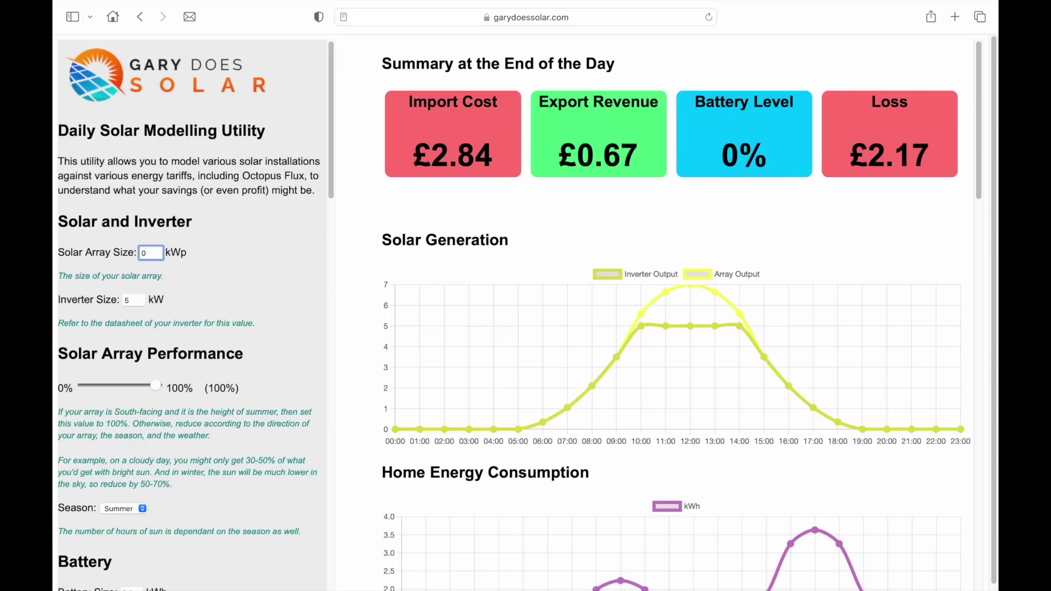
{"action": "left_click", "coordinate": [242, 262]}
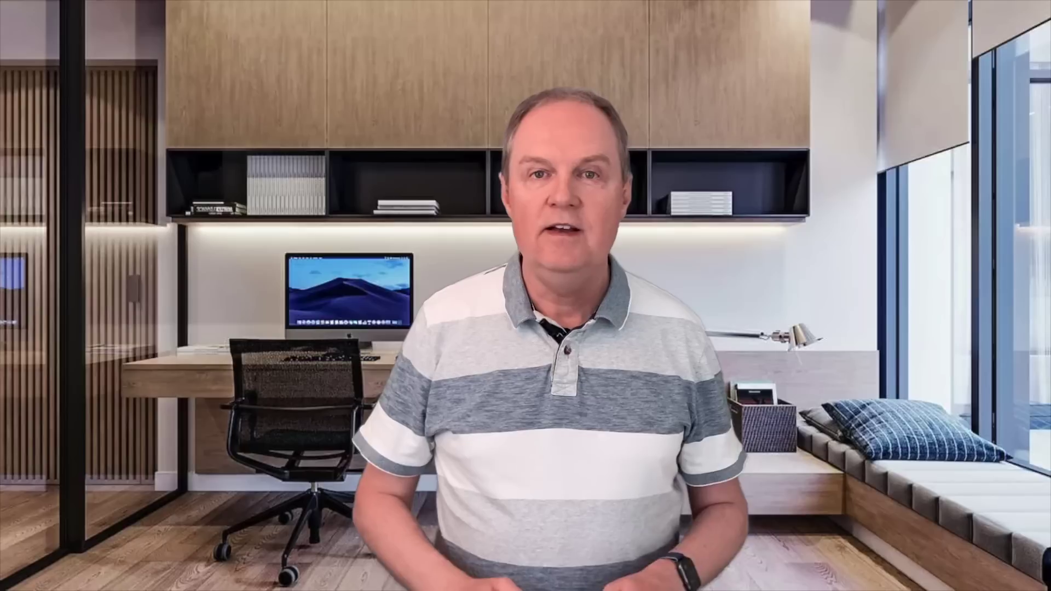